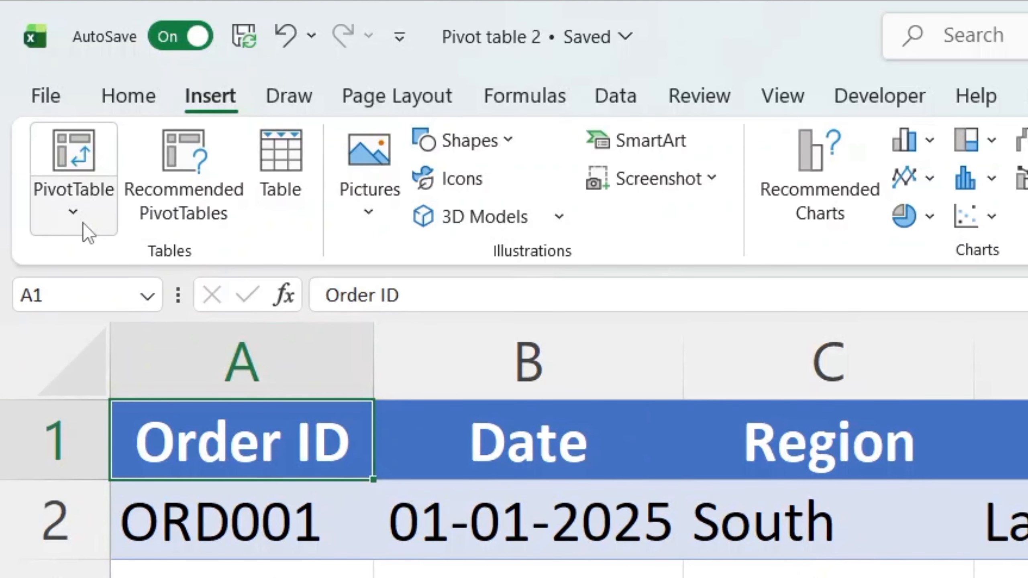
pyautogui.click(83, 227)
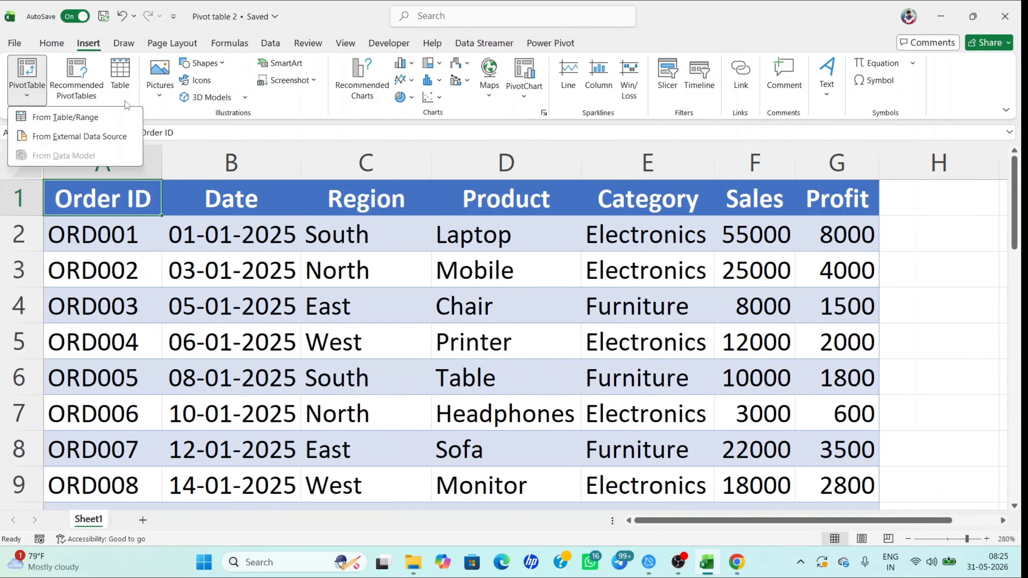
pyautogui.click(120, 81)
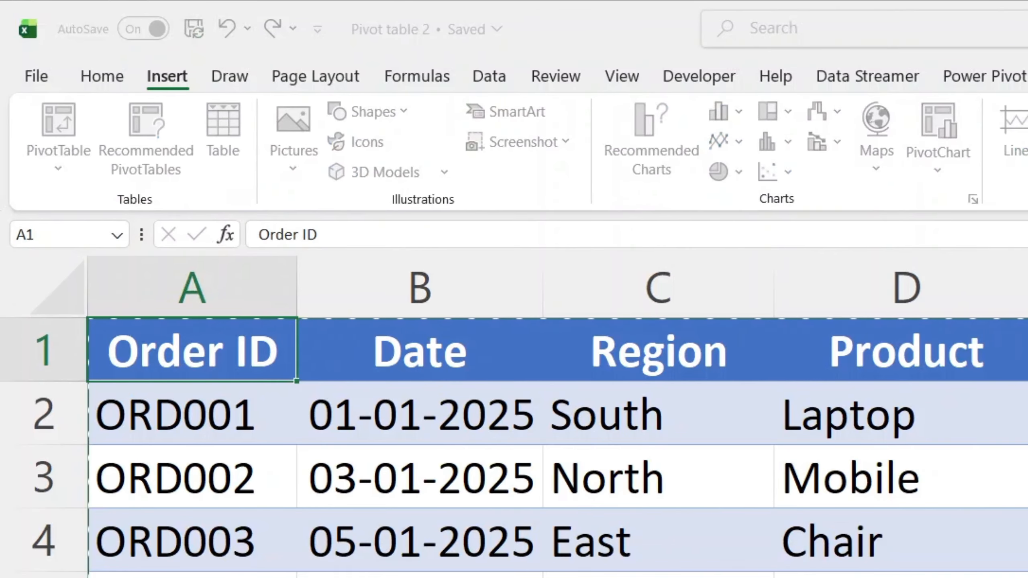
pyautogui.press('Escape')
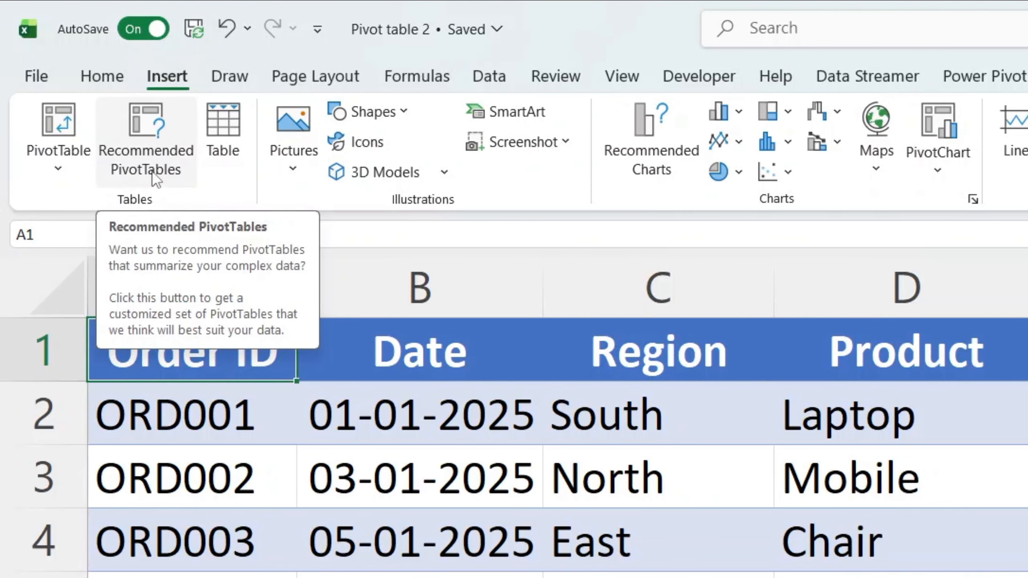
# - Insert the recommended pivot table "Sum of Profit by Region (+)" and compare it with the source data on Sheet1
pyautogui.click(160, 152)
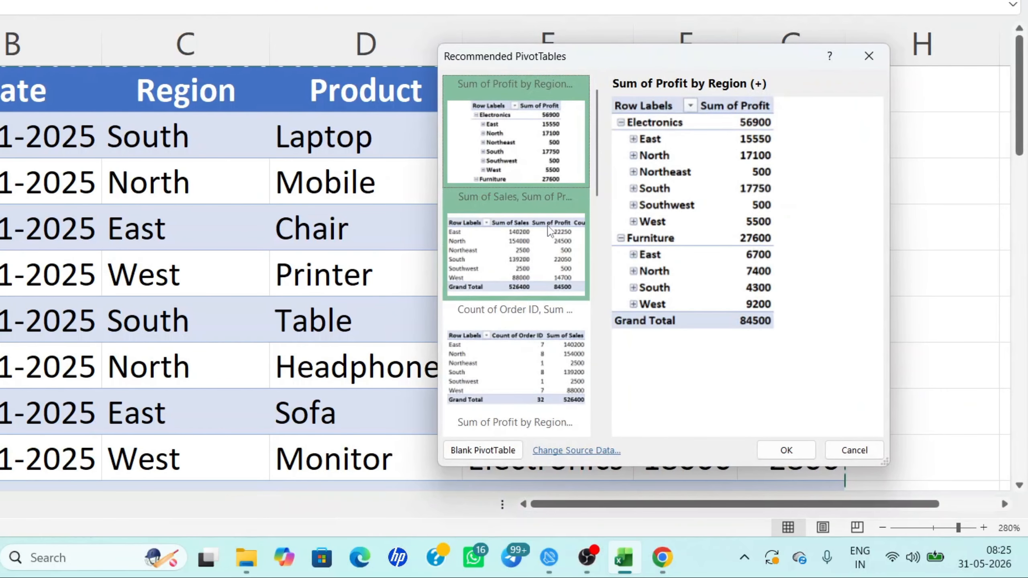
pyautogui.scroll(-5, 538, 216)
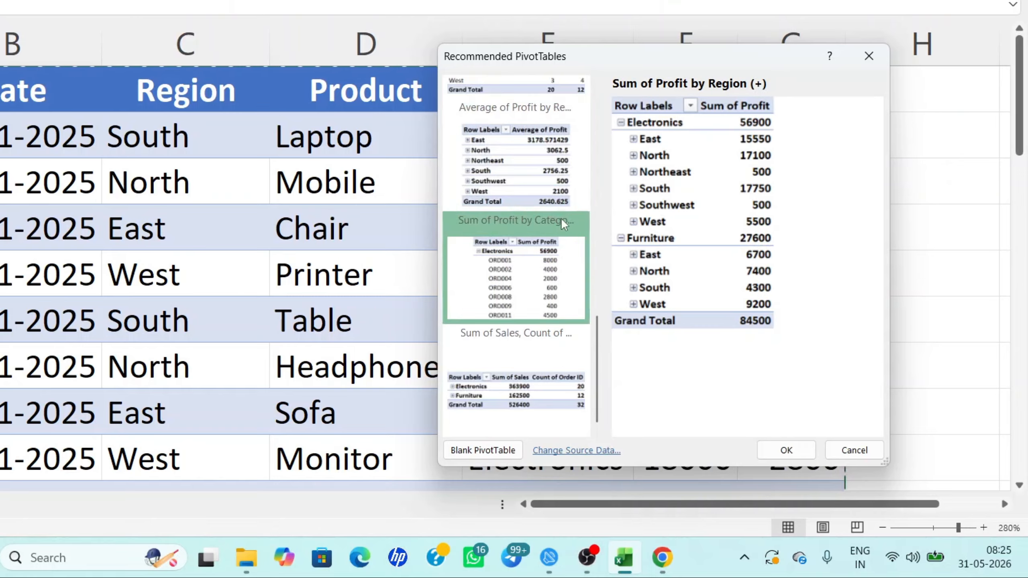
pyautogui.scroll(5, 543, 289)
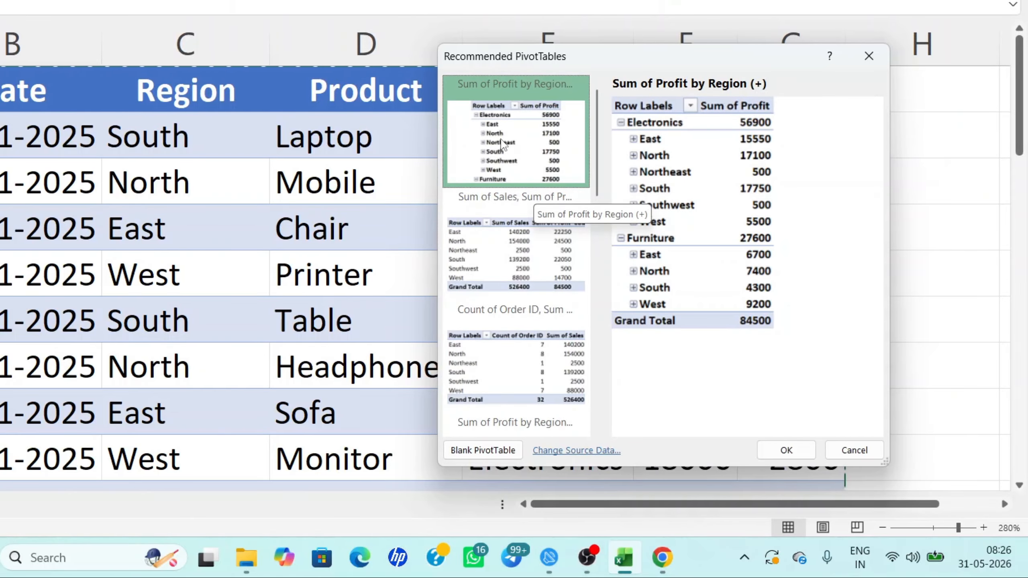
pyautogui.click(790, 454)
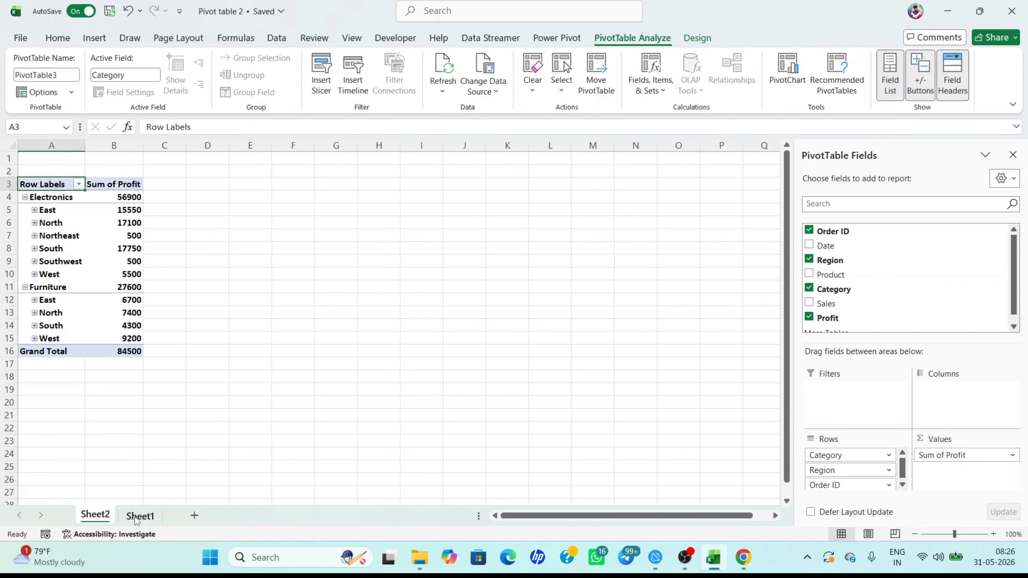
pyautogui.click(138, 516)
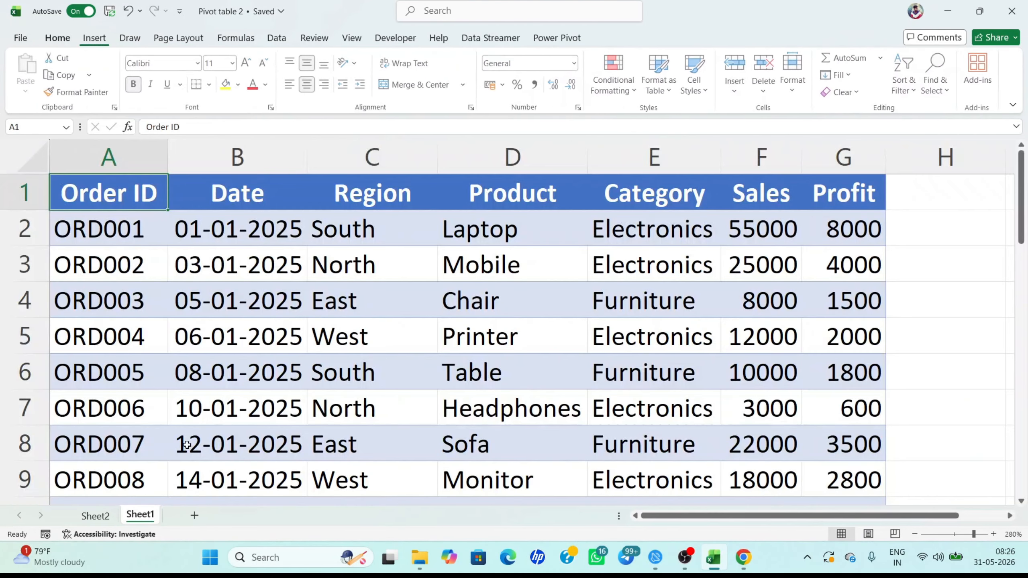
pyautogui.click(95, 516)
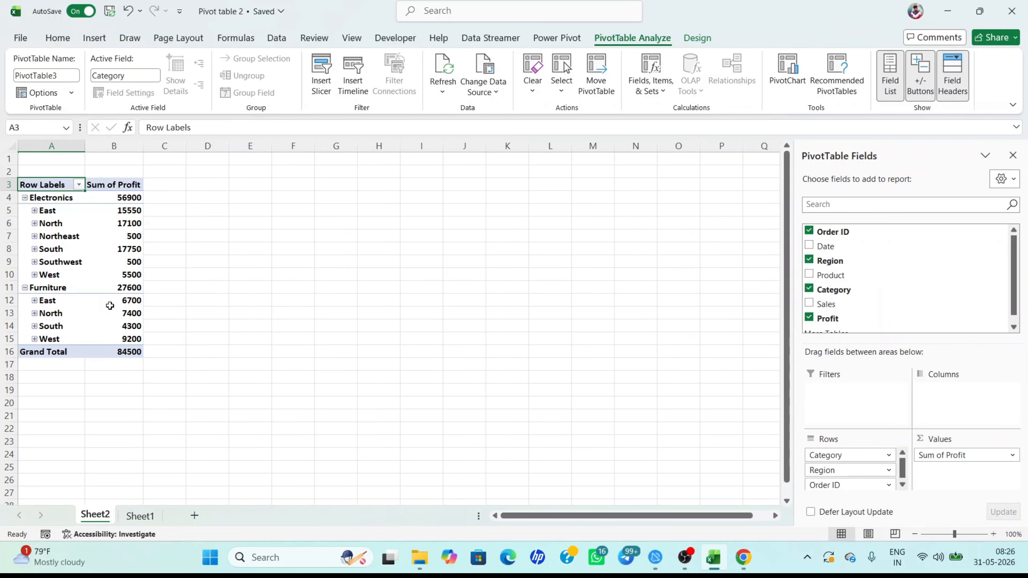
# - Remove the Category and Order ID fields from the pivot table's rows, leaving only Region
pyautogui.moveTo(106, 297)
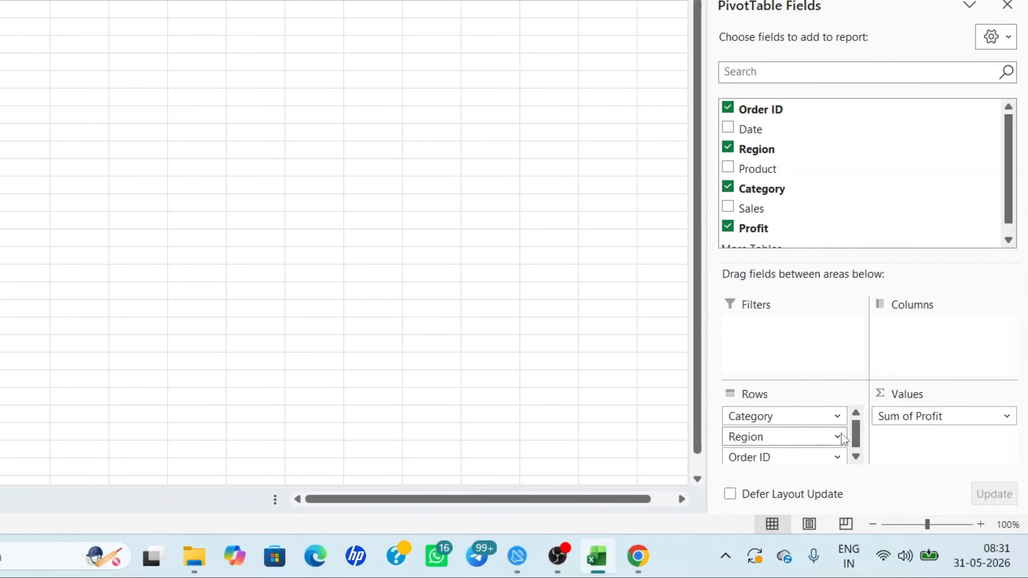
pyautogui.moveTo(778, 418); pyautogui.dragTo(631, 426)
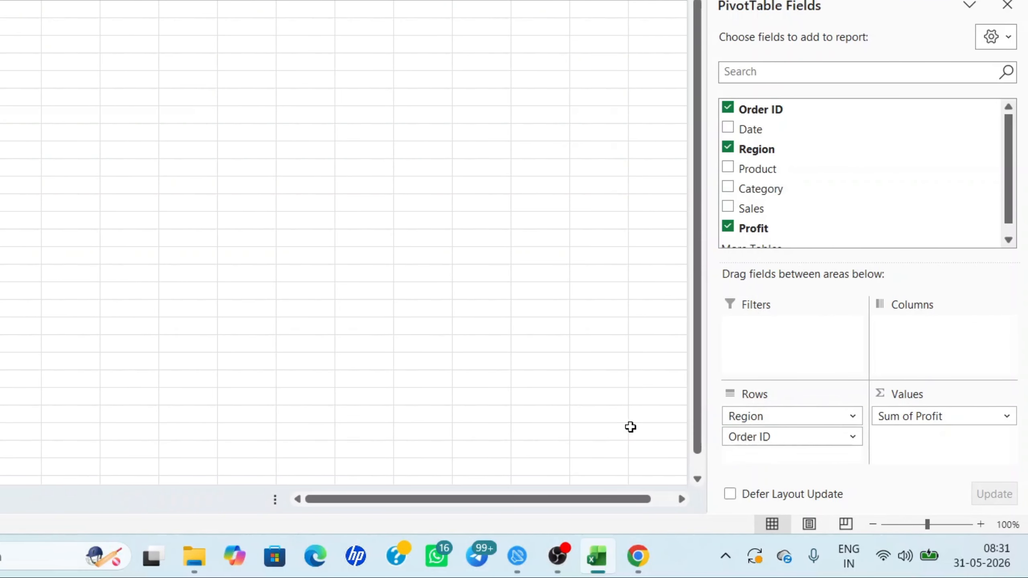
pyautogui.moveTo(771, 437); pyautogui.dragTo(455, 438)
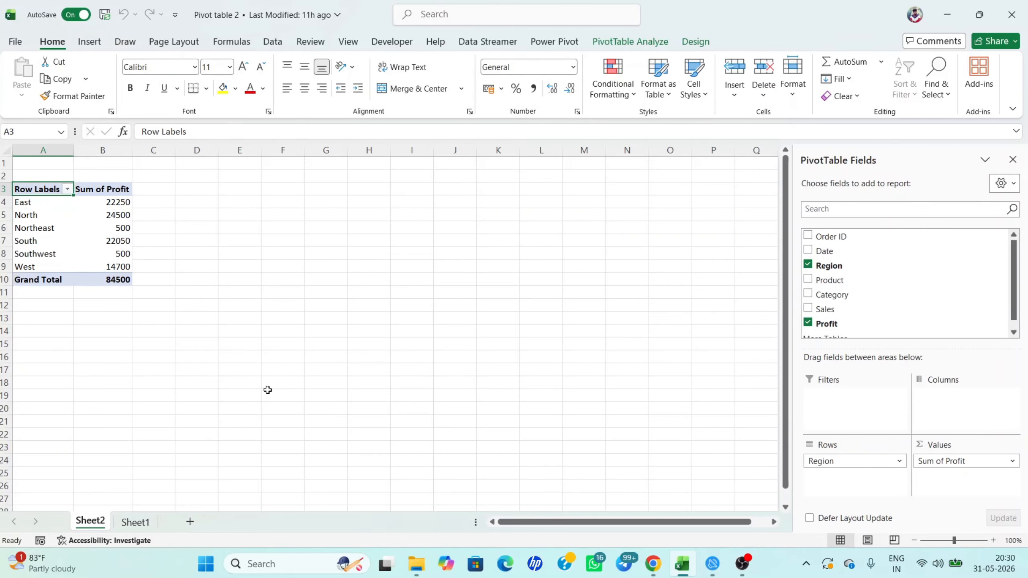
# - Start a new record in row 34 of Sheet1 by extending the Order ID series and the date to 02-03-2025
pyautogui.click(142, 522)
pyautogui.scroll(-9, 313, 283)
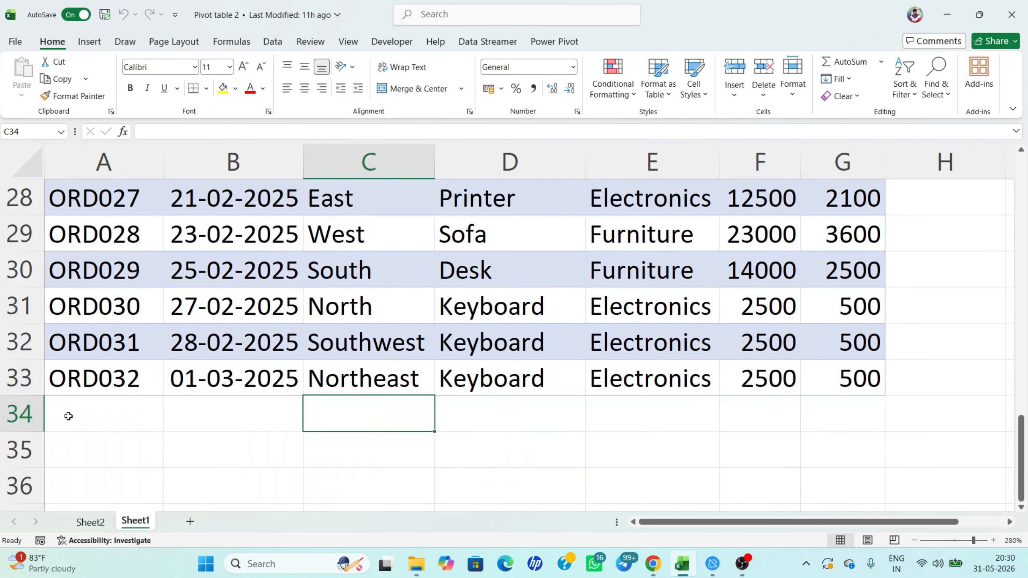
pyautogui.click(69, 416)
pyautogui.click(135, 371)
pyautogui.moveTo(165, 396); pyautogui.dragTo(167, 431)
pyautogui.click(302, 393)
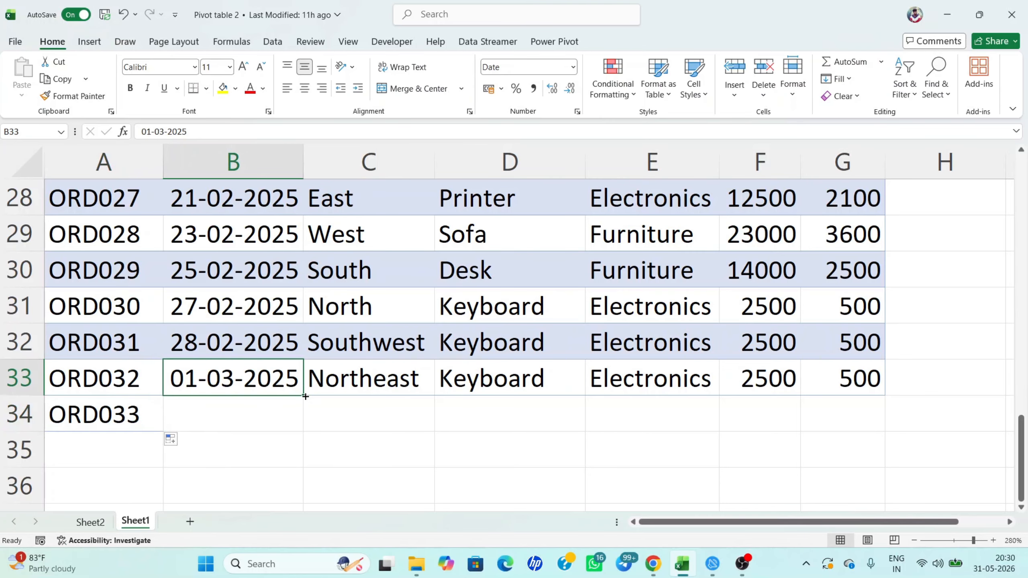
pyautogui.moveTo(305, 396); pyautogui.dragTo(296, 423)
# - Enter India as the region of the new record in cell C34
pyautogui.click(363, 385)
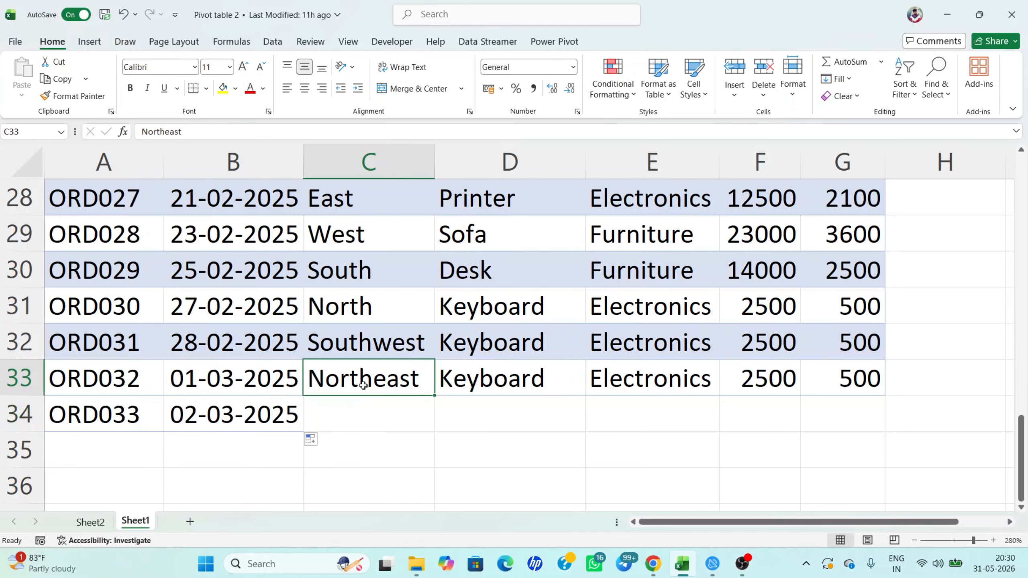
pyautogui.click(346, 417)
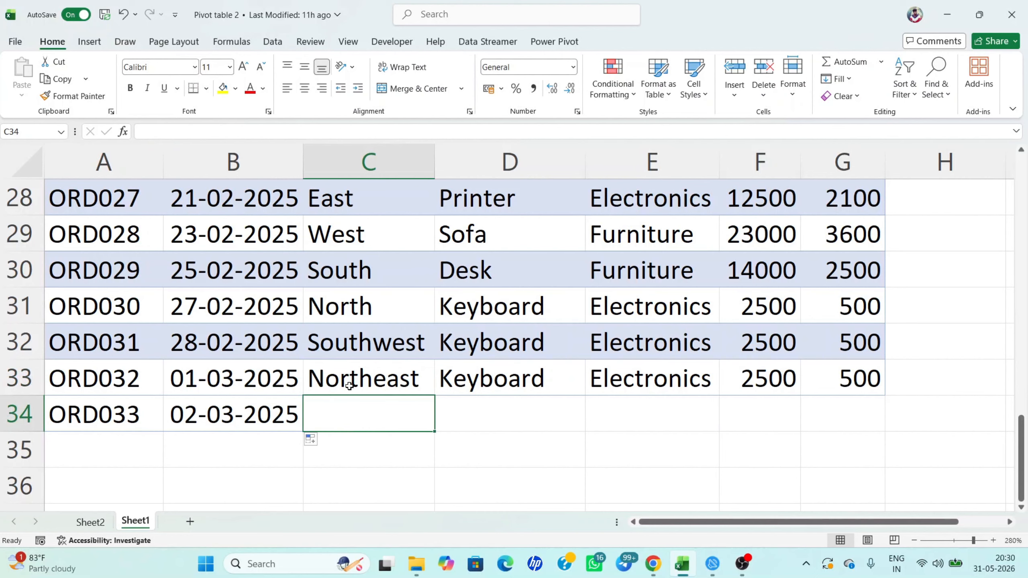
pyautogui.doubleClick(347, 419)
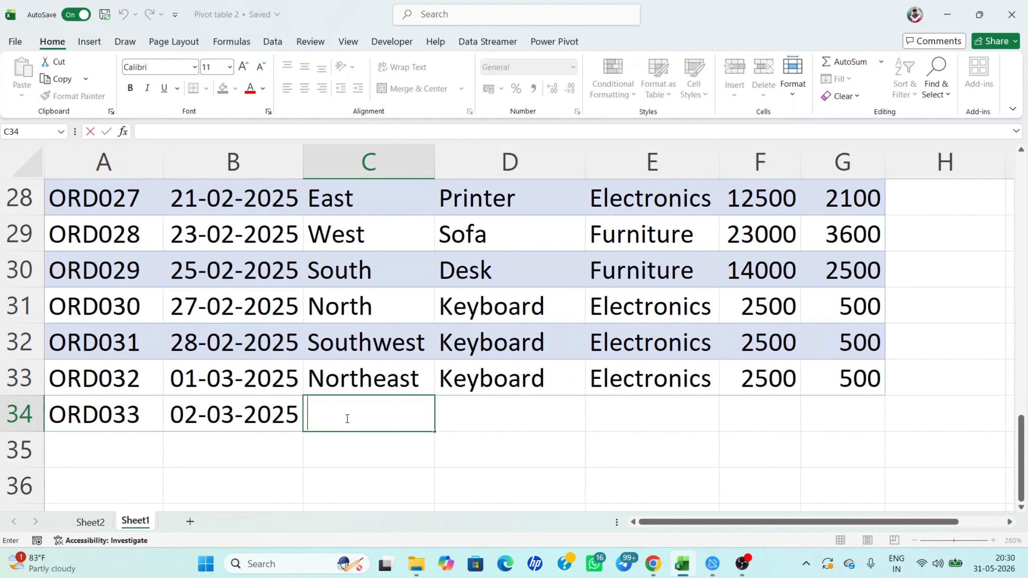
pyautogui.write('India')
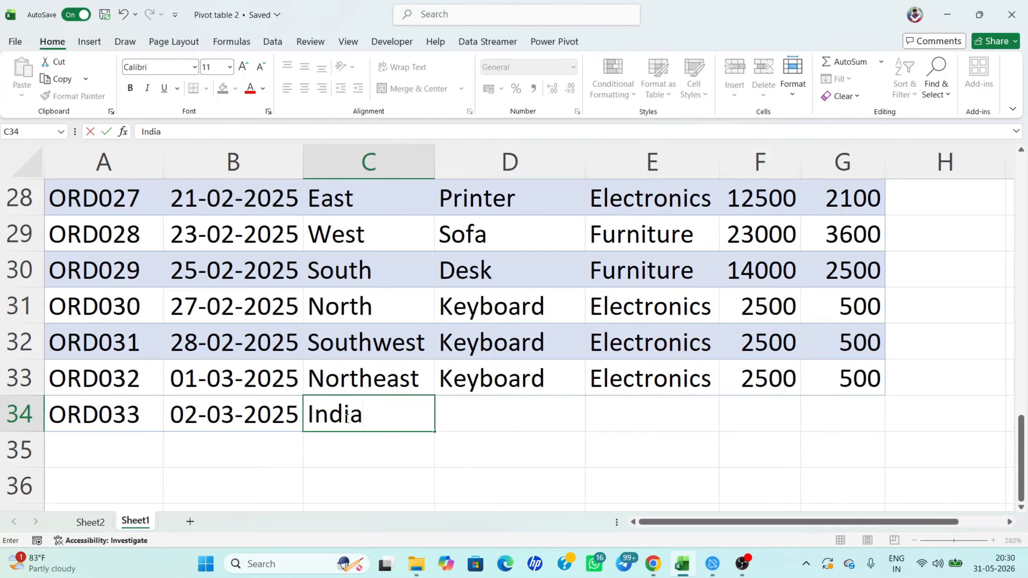
pyautogui.click(493, 402)
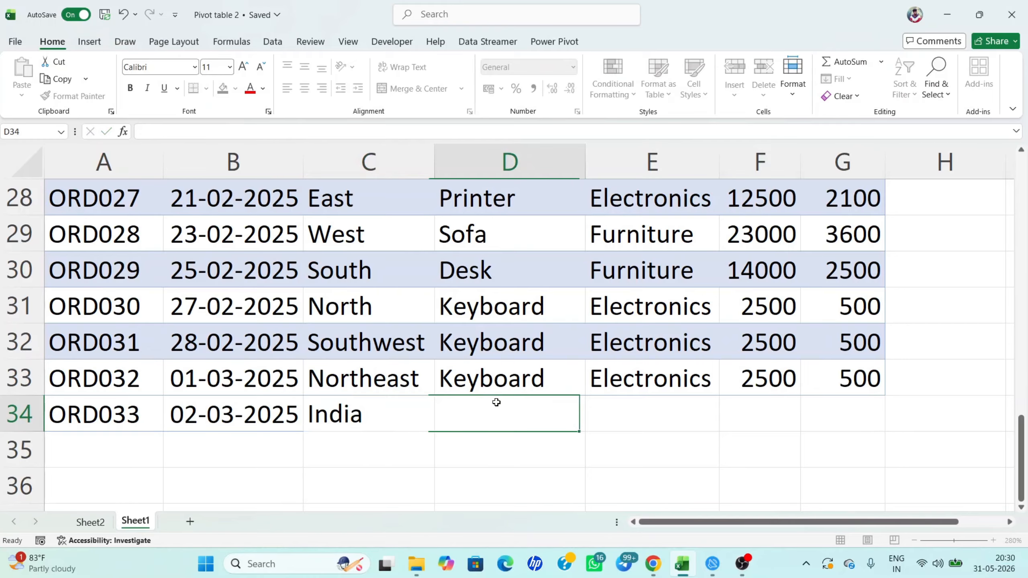
# - Complete row 34 by filling down Keyboard, Electronics, 2500 sales and 500 profit from row 33
pyautogui.click(505, 379)
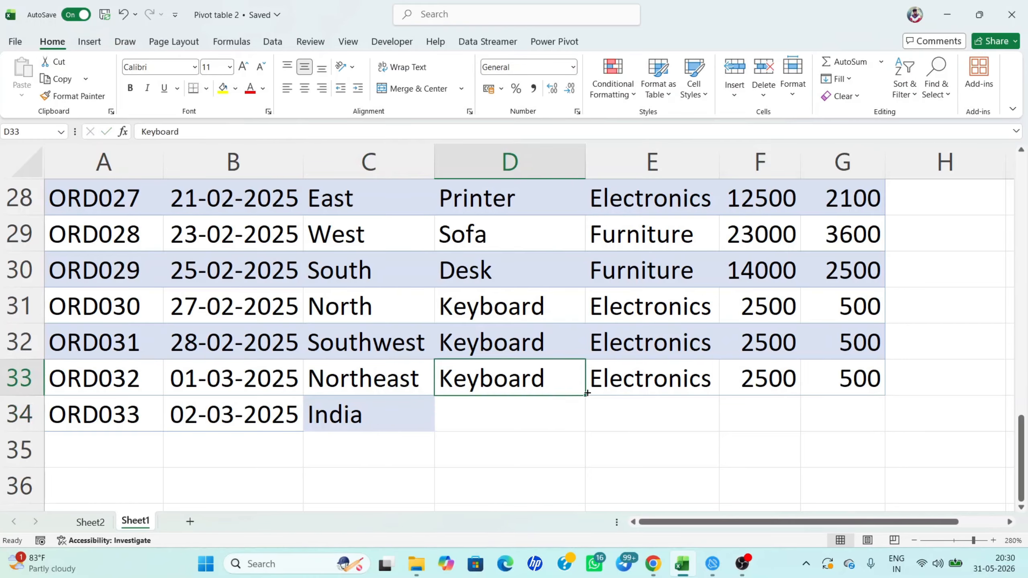
pyautogui.moveTo(586, 392); pyautogui.dragTo(587, 415)
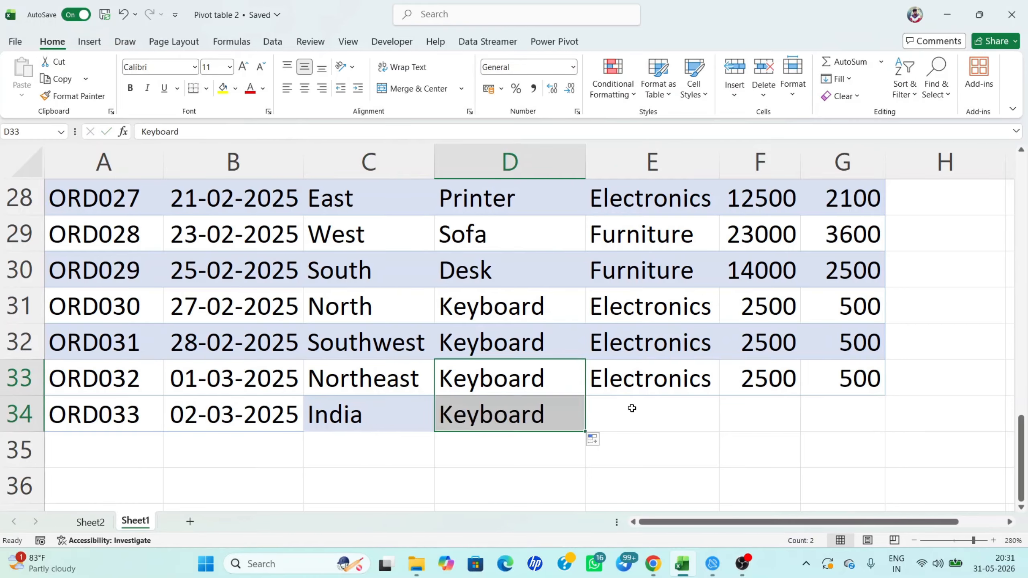
pyautogui.click(651, 392)
pyautogui.moveTo(719, 397); pyautogui.dragTo(728, 415)
pyautogui.click(780, 396)
pyautogui.moveTo(800, 395); pyautogui.dragTo(789, 418)
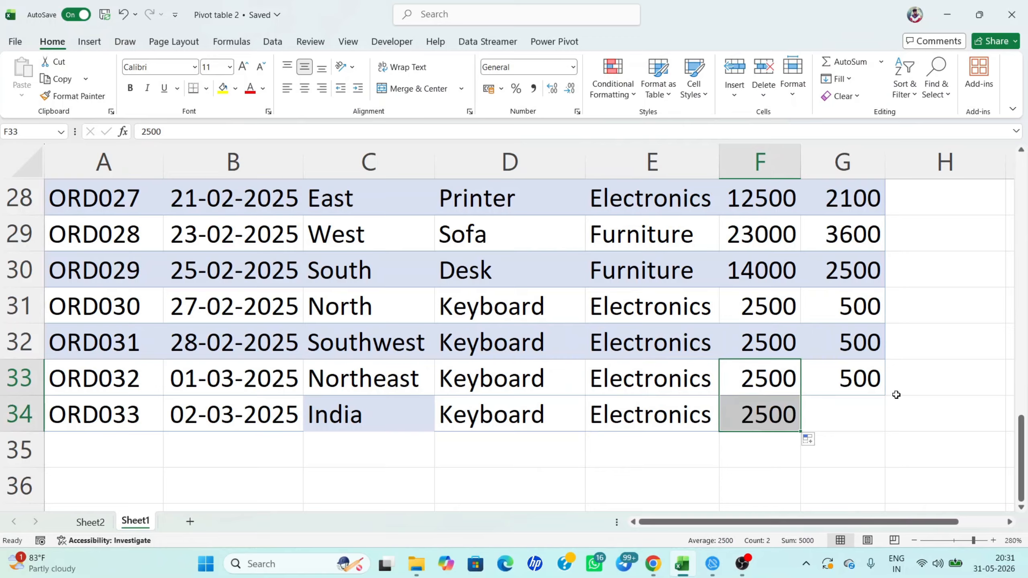
pyautogui.click(878, 390)
pyautogui.moveTo(884, 396); pyautogui.dragTo(882, 425)
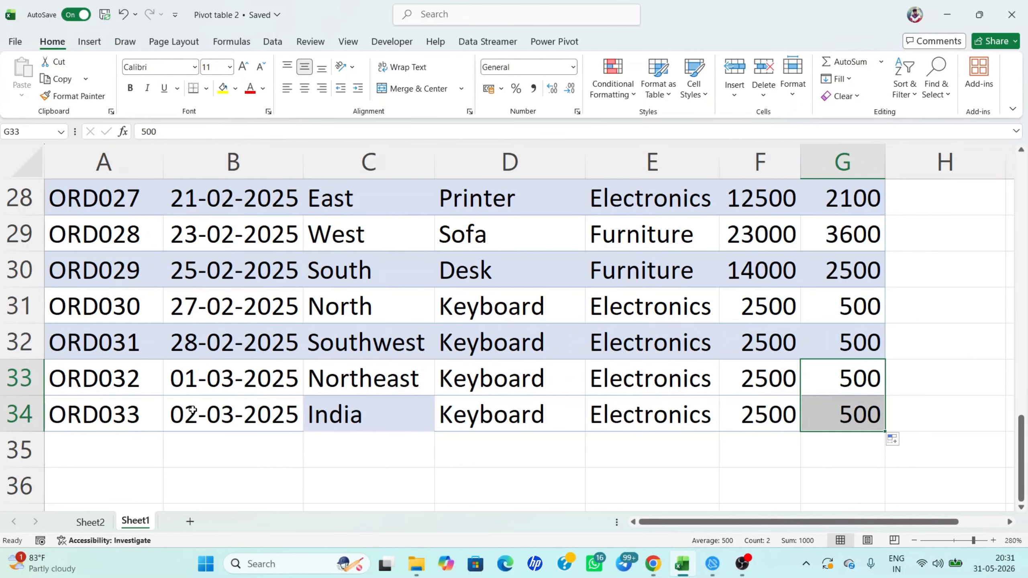
# - Refresh the pivot table on Sheet2 and check its regions against the new row 34 on Sheet1
pyautogui.click(90, 521)
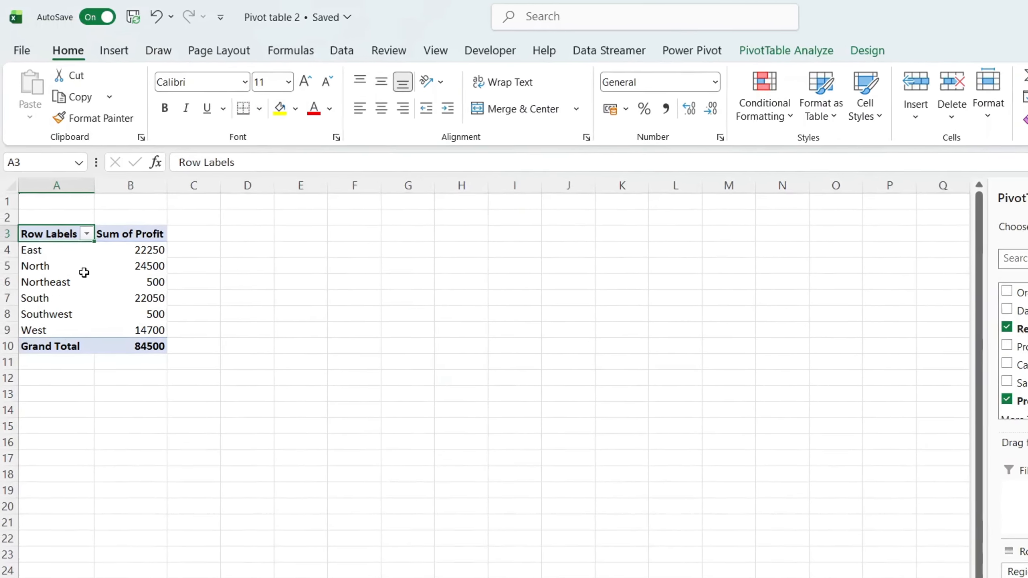
pyautogui.rightClick(84, 272)
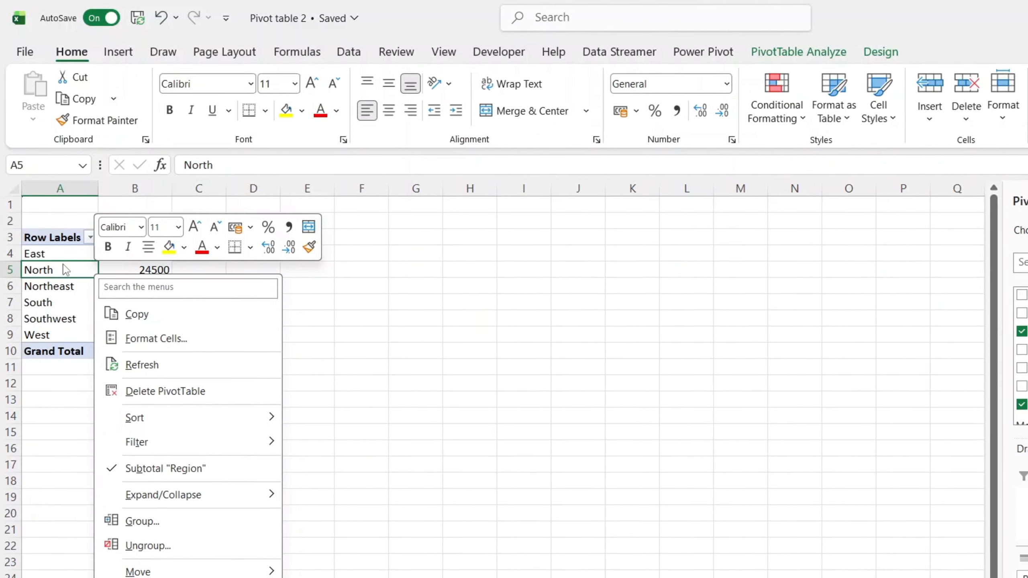
pyautogui.click(139, 365)
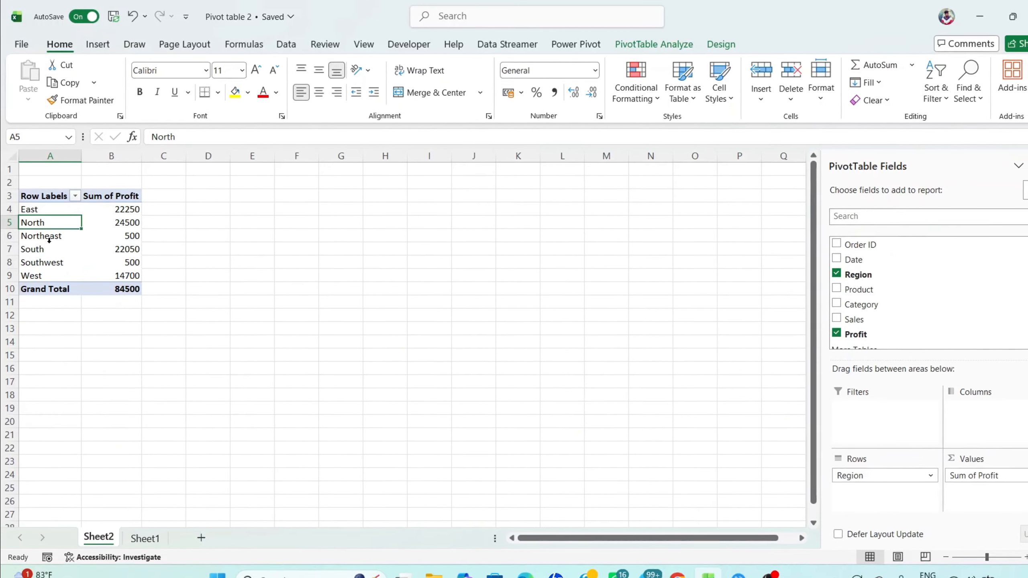
pyautogui.click(145, 537)
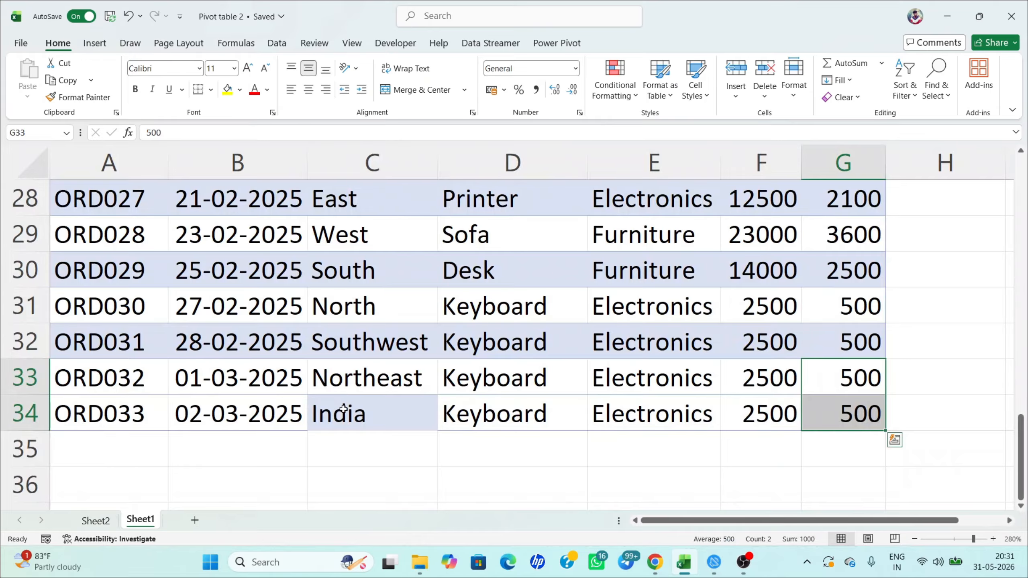
pyautogui.click(95, 521)
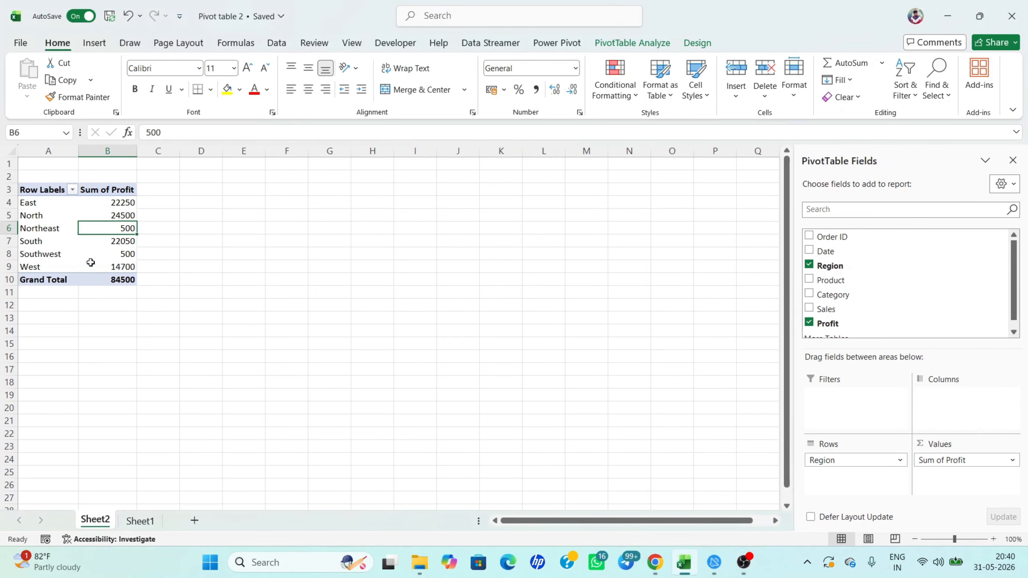
# - Open the pivot table's data source settings and check the source range against row 34 on Sheet1
pyautogui.moveTo(89, 259)
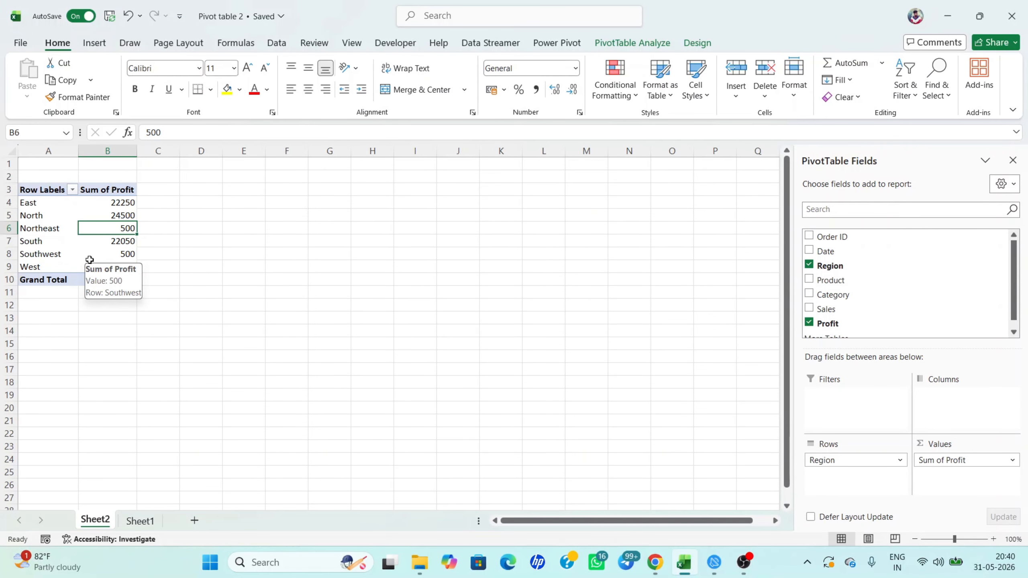
pyautogui.click(50, 228)
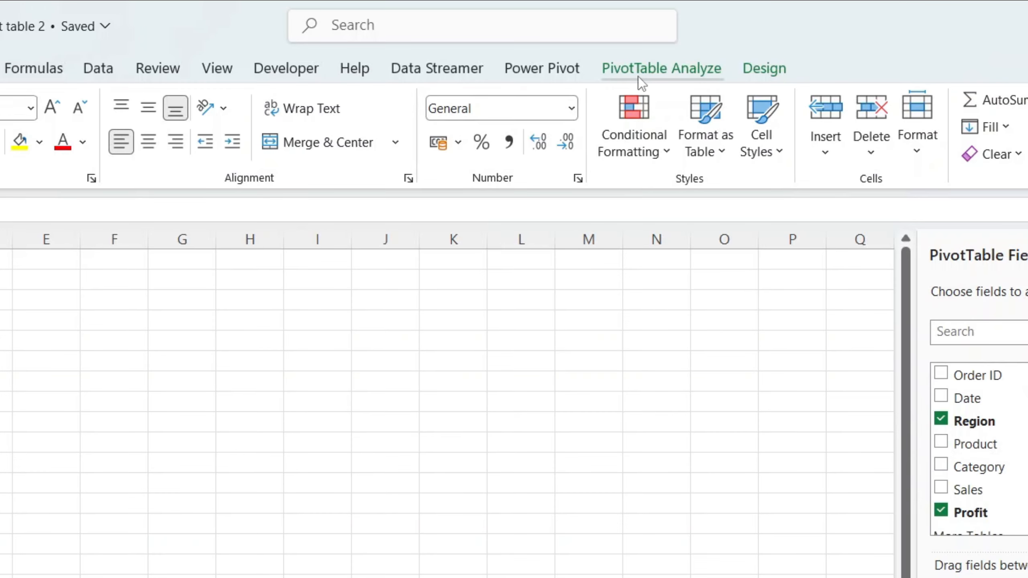
pyautogui.click(664, 75)
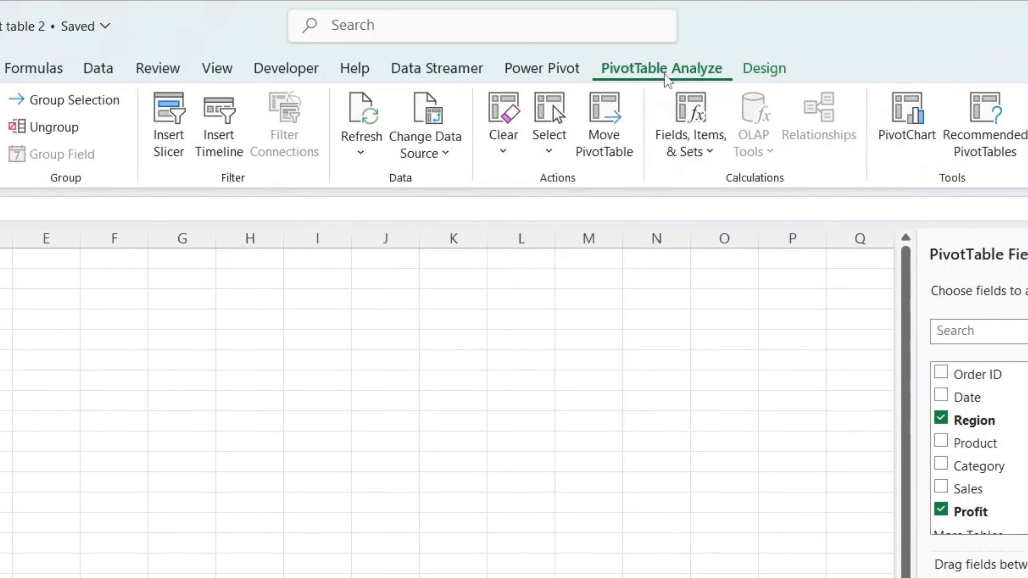
pyautogui.click(435, 152)
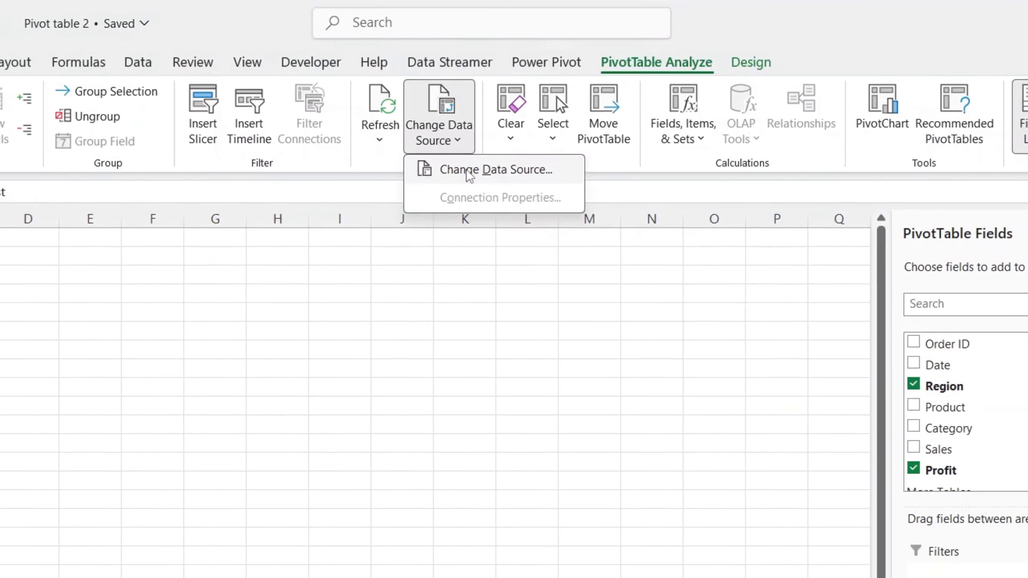
pyautogui.click(452, 180)
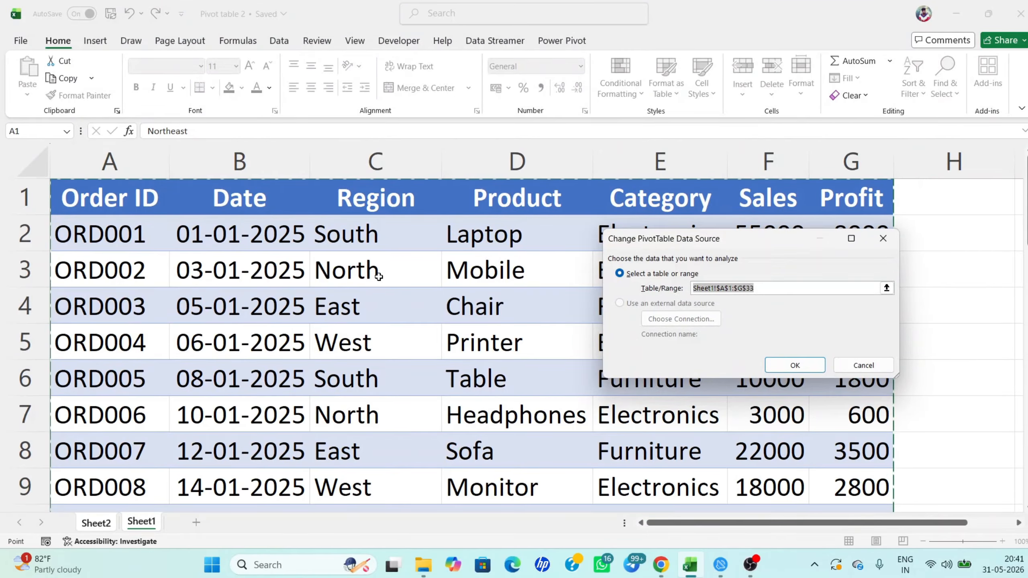
pyautogui.scroll(-8, 378, 296)
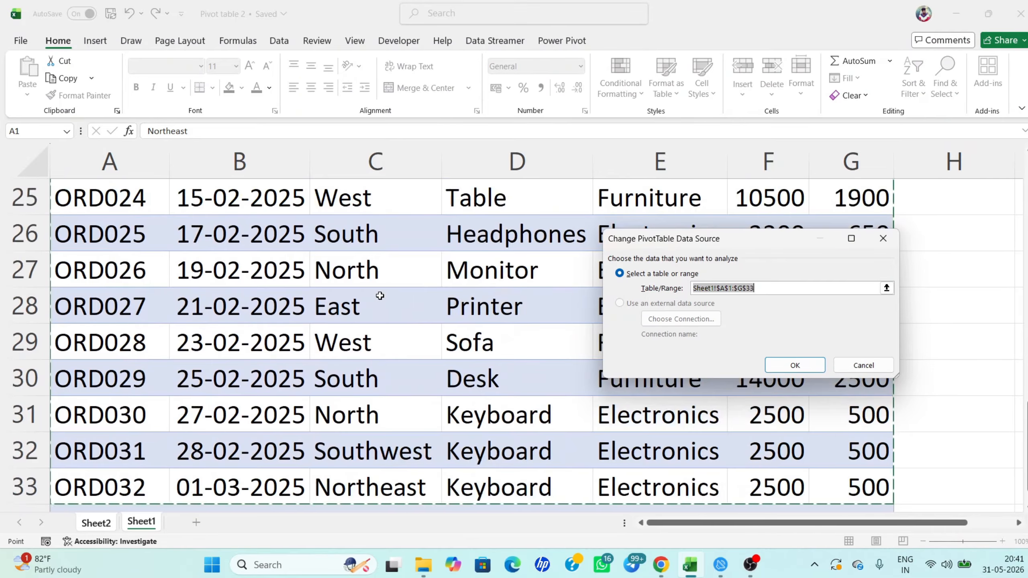
pyautogui.scroll(-1, 379, 296)
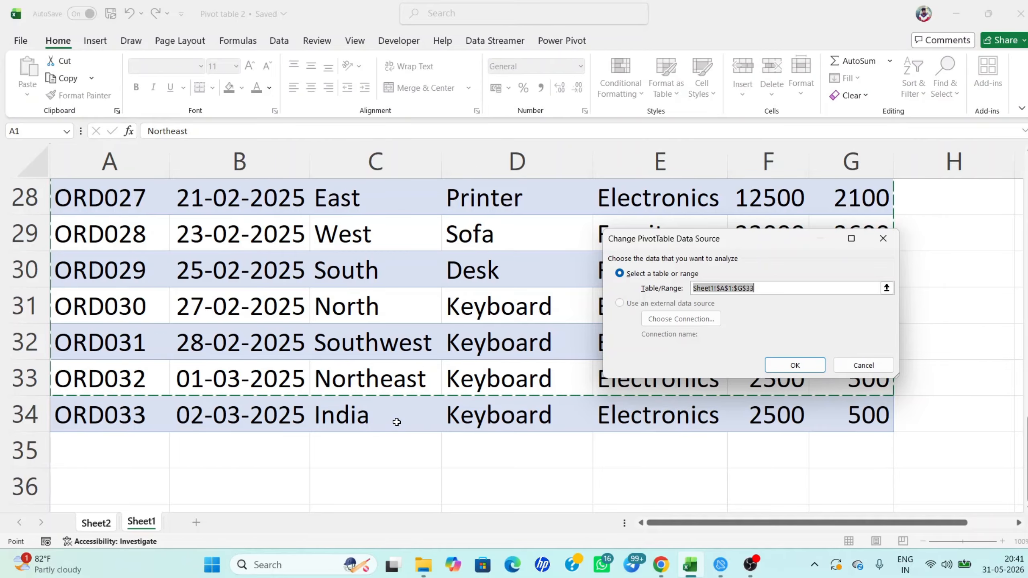
# - Replace the pivot table's source range with Sheet1!$A$1:$G$34, apply it, and select the India row in the pivot table
pyautogui.click(799, 289)
pyautogui.press('BackSpace')
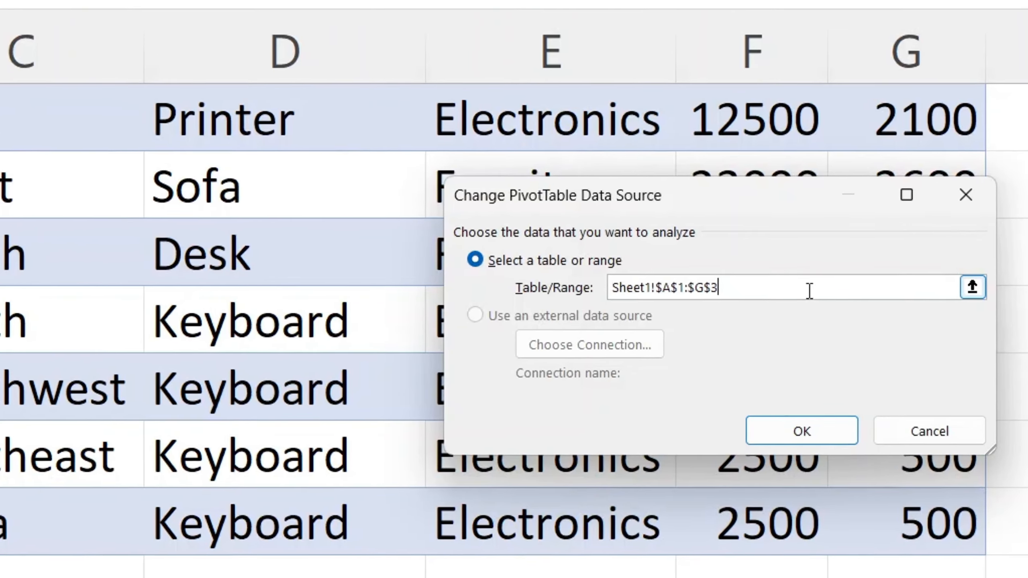
pyautogui.press('BackSpace')
pyautogui.press('BackSpace')
pyautogui.press('BackSpace')
pyautogui.press('BackSpace')
pyautogui.press('BackSpace')
pyautogui.press('BackSpace')
pyautogui.press('BackSpace')
pyautogui.press('BackSpace')
pyautogui.press('BackSpace')
pyautogui.press('BackSpace')
pyautogui.press('BackSpace')
pyautogui.press('BackSpace')
pyautogui.press('BackSpace')
pyautogui.press('BackSpace')
pyautogui.press('BackSpace')
pyautogui.press('BackSpace')
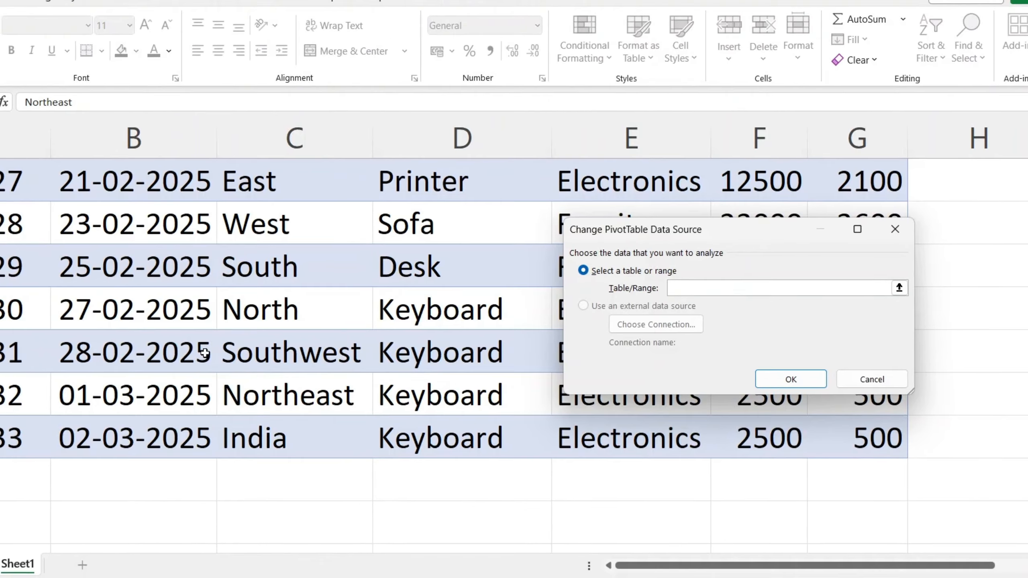
pyautogui.scroll(9, 204, 352)
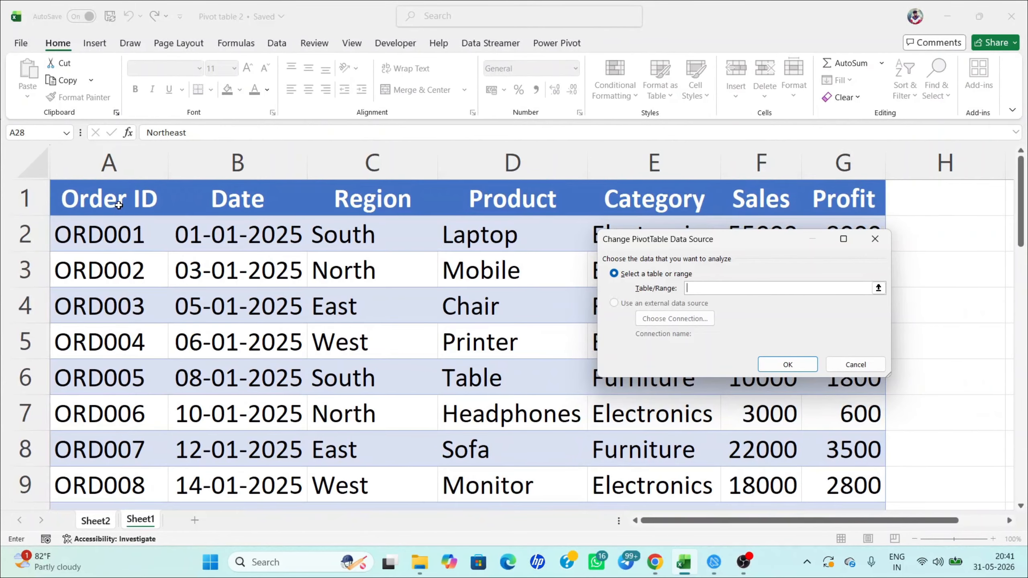
pyautogui.click(118, 204)
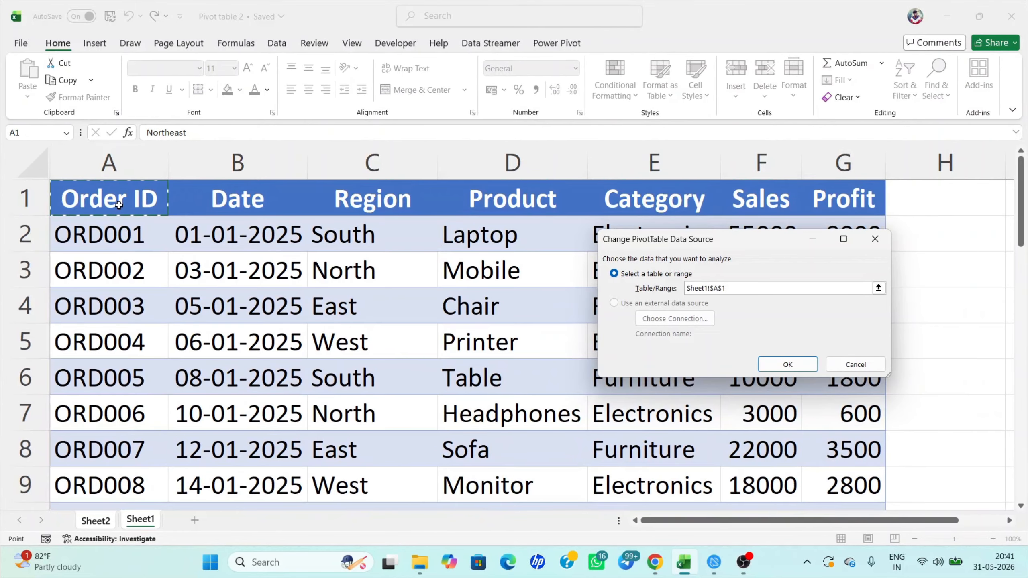
pyautogui.hotkey('ctrl', 'shift', 'End')
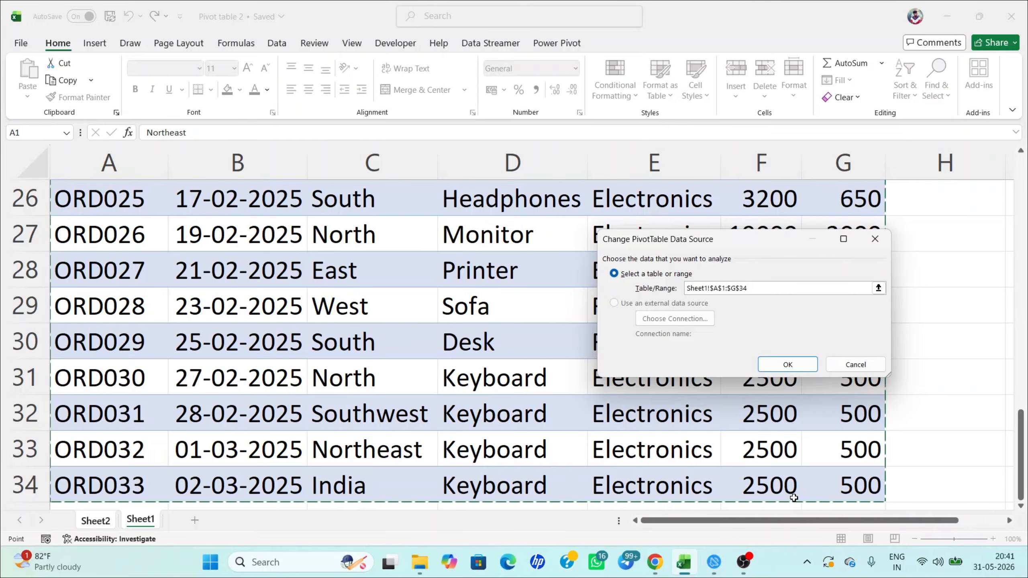
pyautogui.click(783, 366)
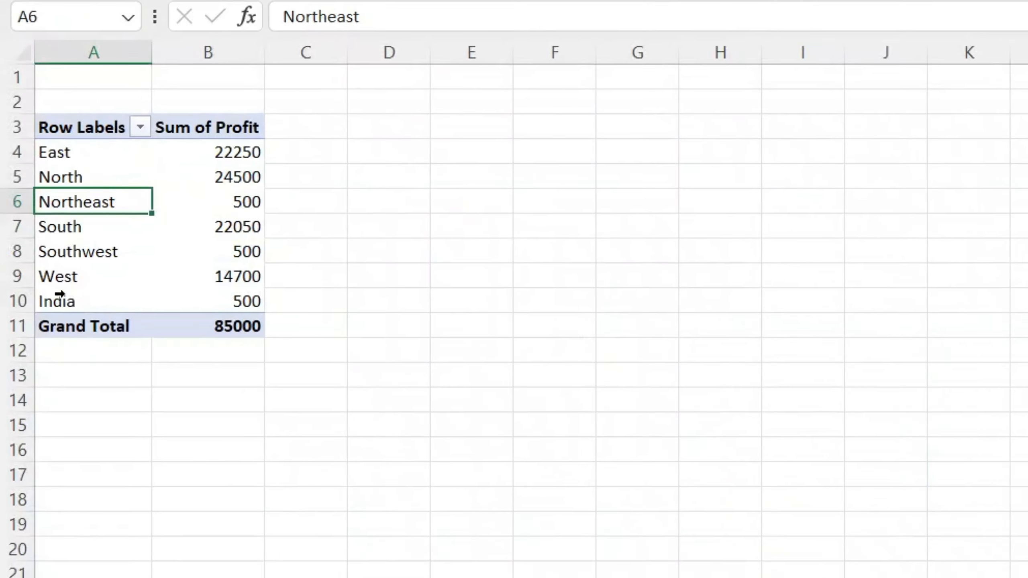
pyautogui.click(35, 282)
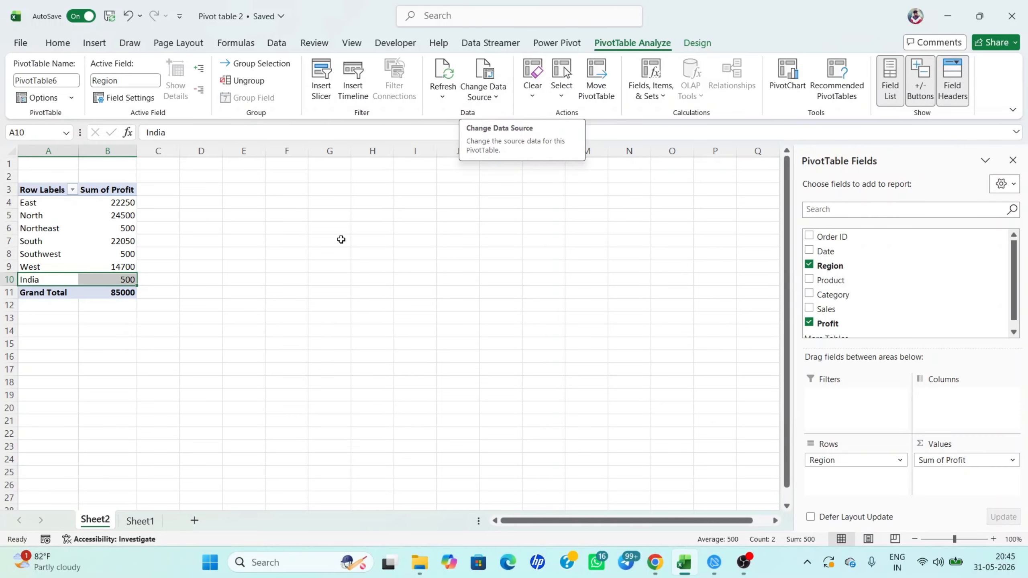
# - Convert the data range A1:G34 on Sheet1 into a table with headers
pyautogui.click(141, 522)
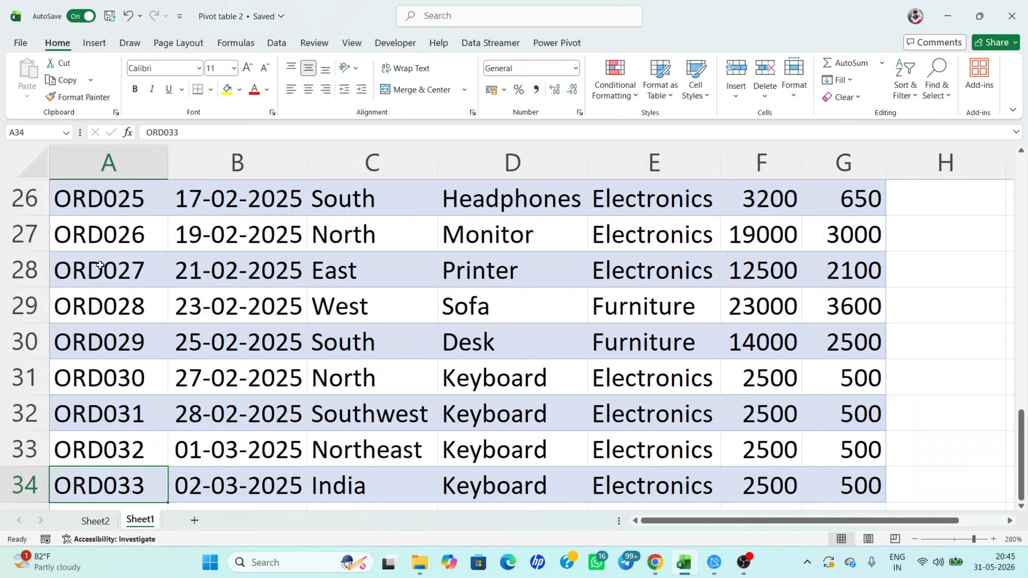
pyautogui.scroll(11, 225, 288)
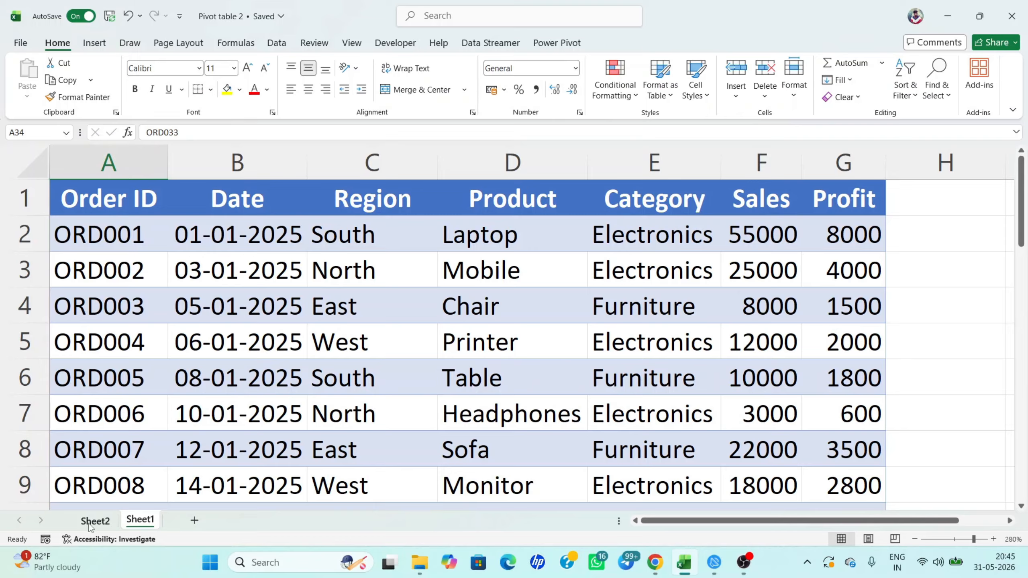
pyautogui.click(105, 210)
pyautogui.hotkey('ctrl', 'shift', 'Right')
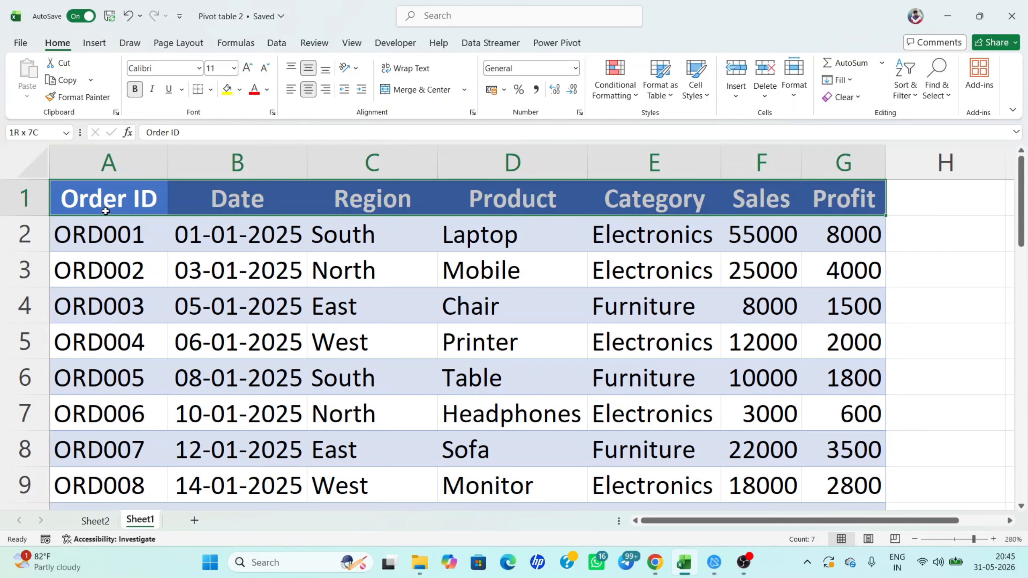
pyautogui.hotkey('ctrl', 'shift', 'Down')
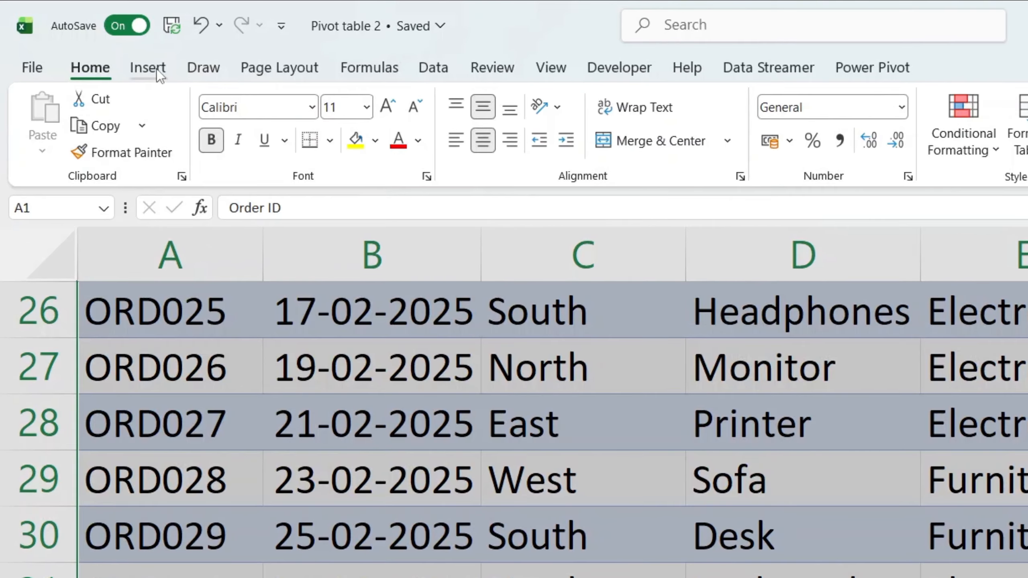
pyautogui.click(157, 69)
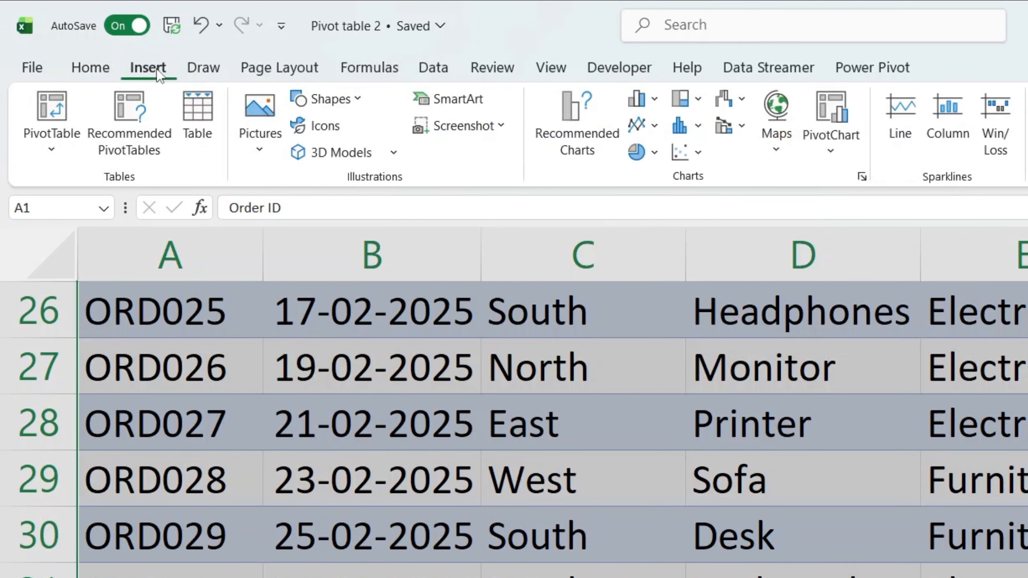
pyautogui.click(197, 130)
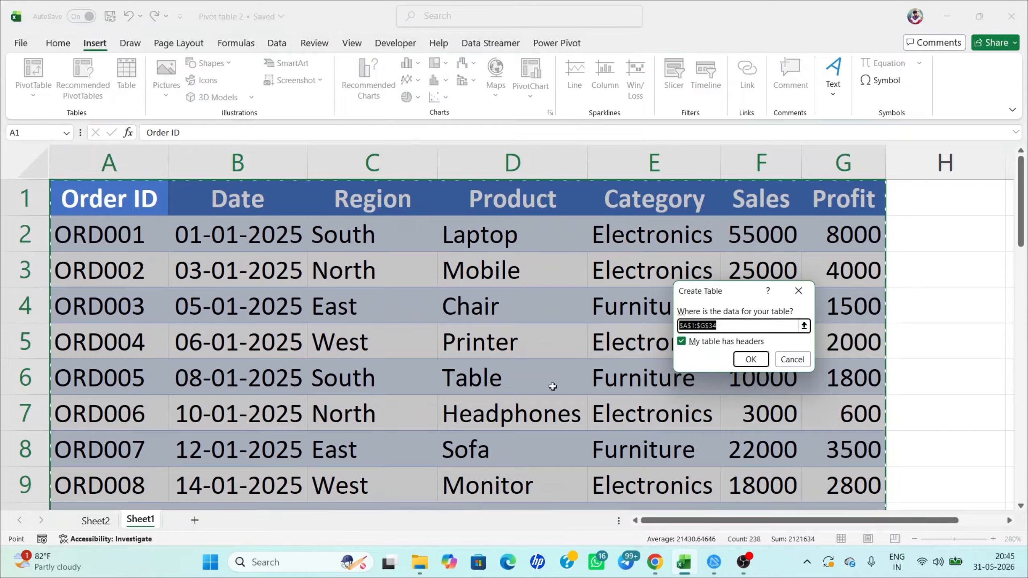
pyautogui.scroll(-4, 553, 436)
pyautogui.scroll(-5, 484, 380)
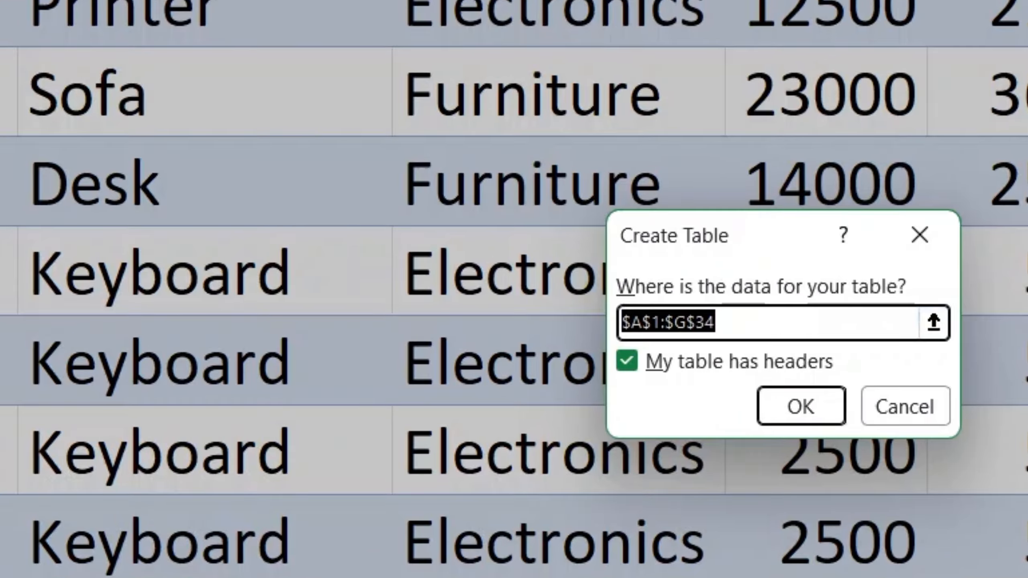
pyautogui.click(796, 417)
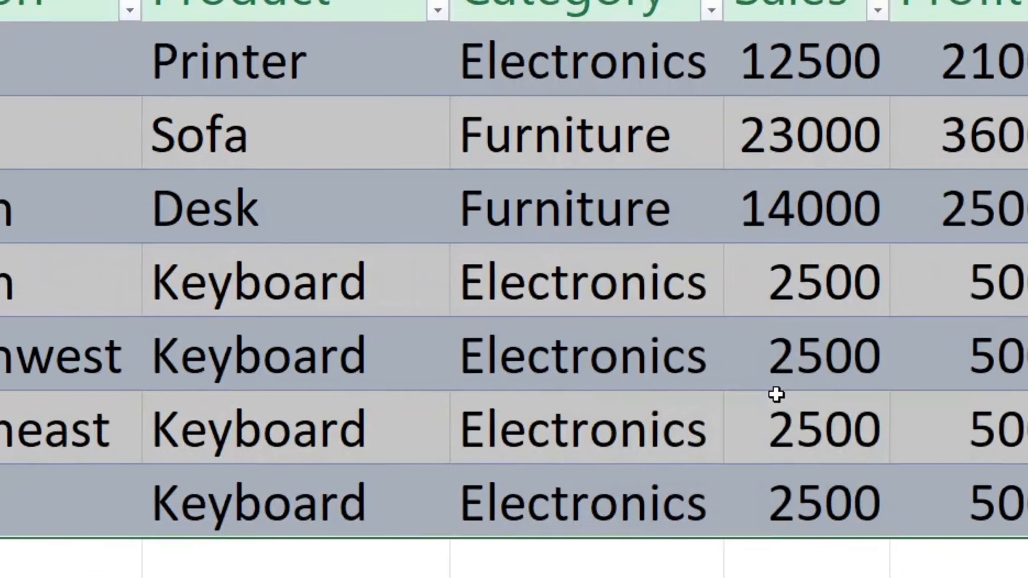
# - Look over the new table on Sheet1 and view the filter options of the Order ID column
pyautogui.scroll(9, 394, 301)
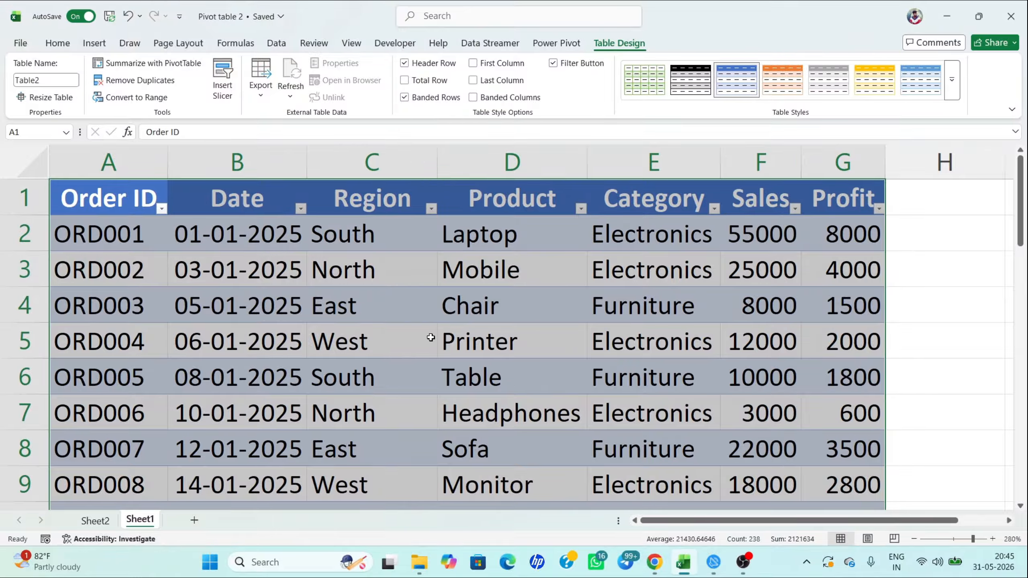
pyautogui.scroll(-4, 417, 332)
pyautogui.scroll(4, 445, 316)
pyautogui.click(162, 208)
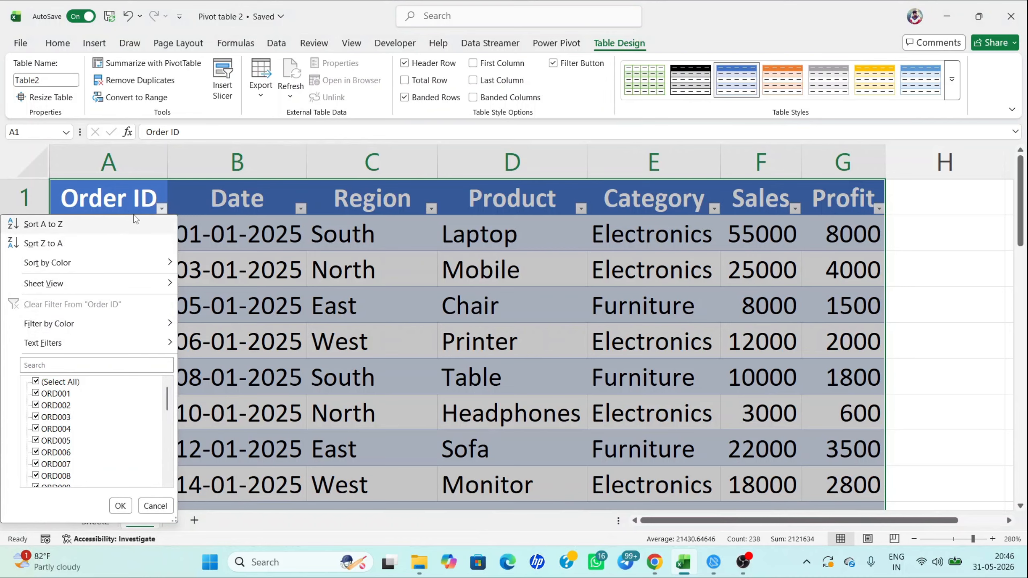
pyautogui.click(253, 203)
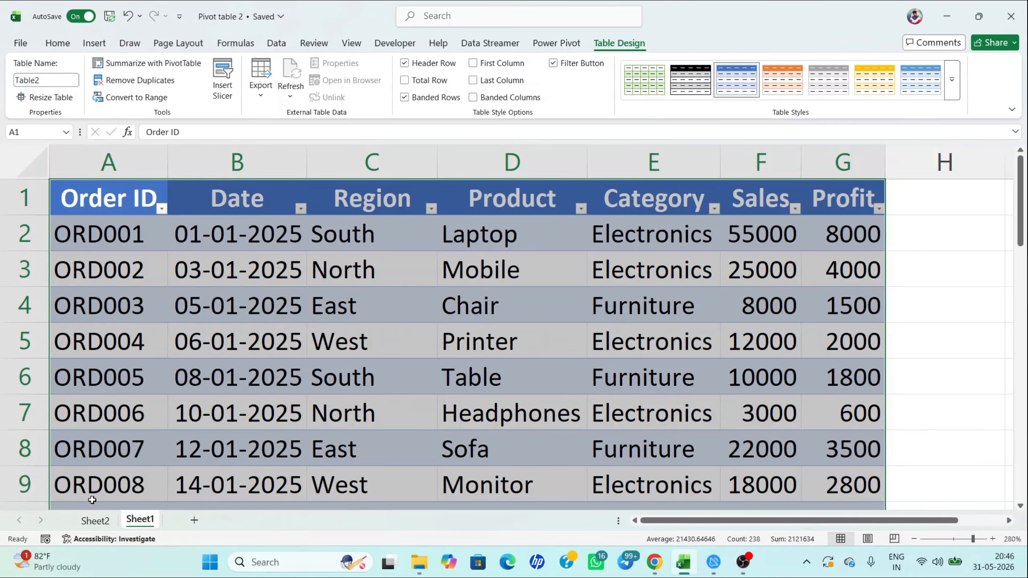
# - Review the data source of the Sheet2 pivot table against the table's last row and apply the range Sheet1!$A$1:$G$34
pyautogui.click(93, 521)
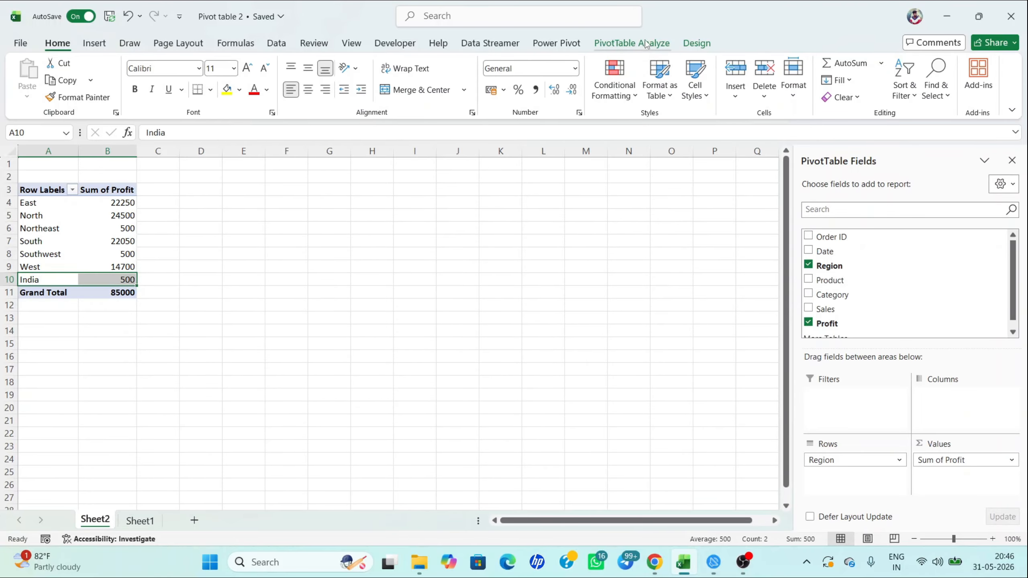
pyautogui.click(631, 43)
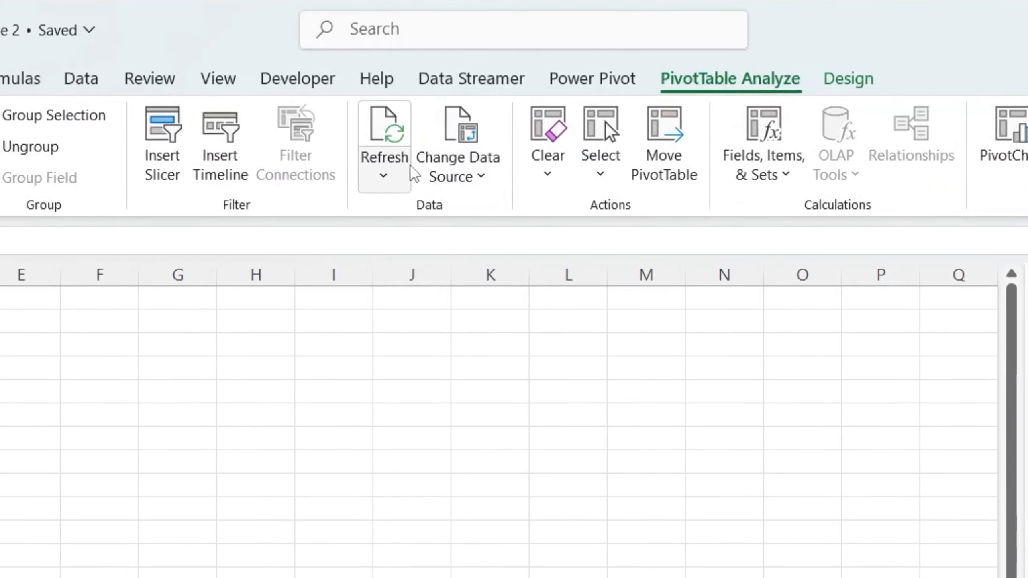
pyautogui.click(425, 170)
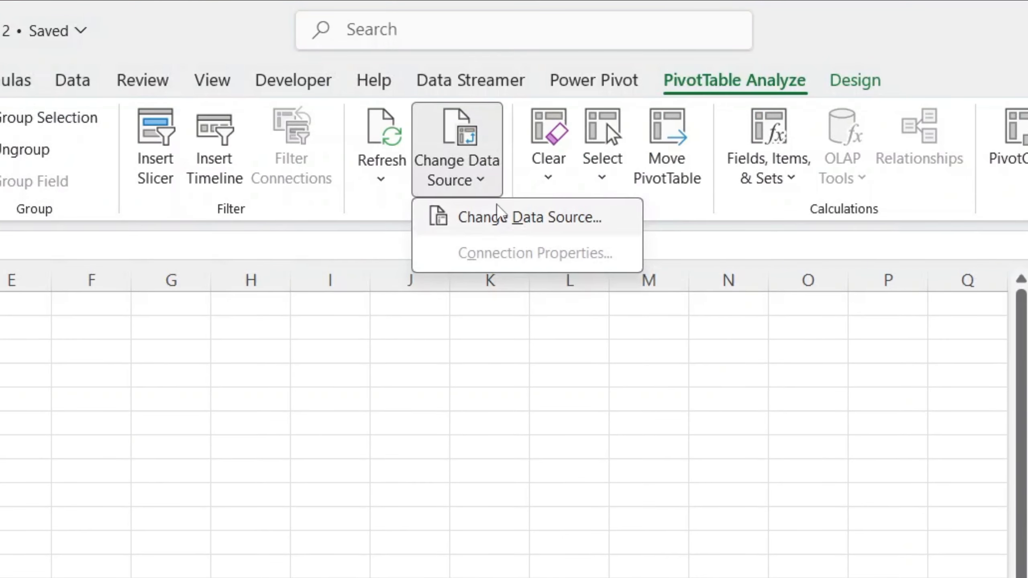
pyautogui.click(515, 211)
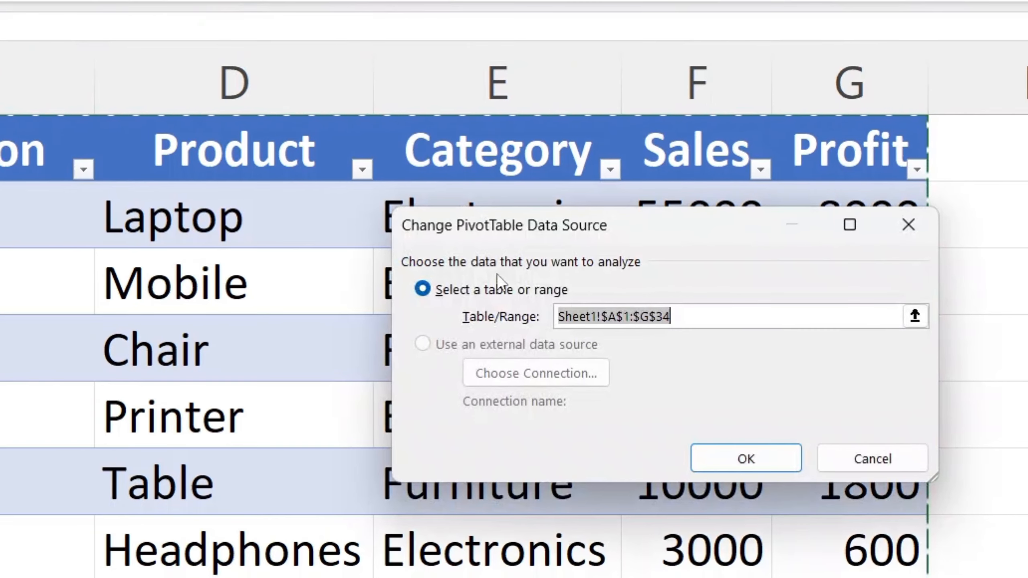
pyautogui.scroll(-4, 125, 242)
pyautogui.scroll(-6, 125, 241)
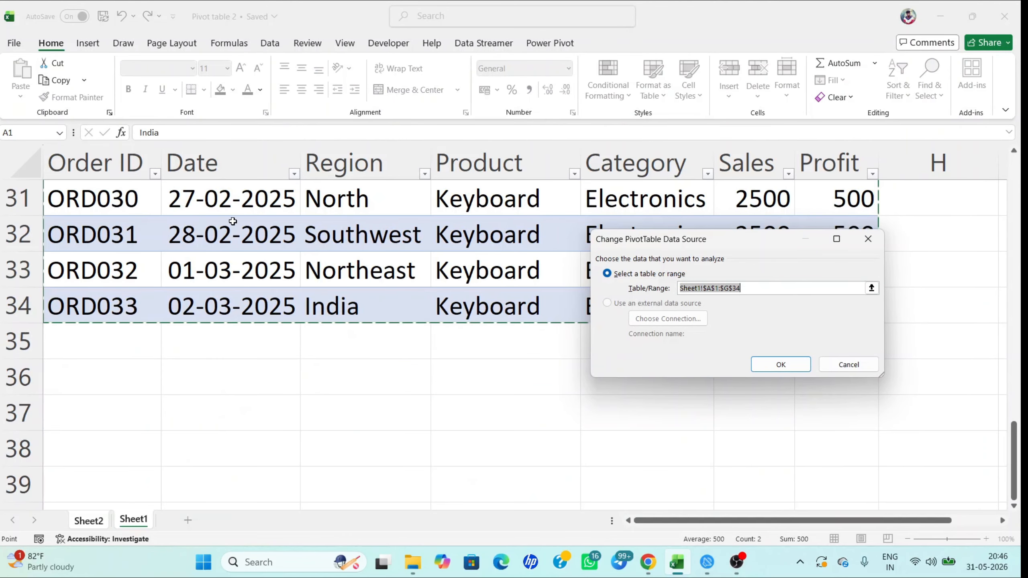
pyautogui.scroll(10, 153, 234)
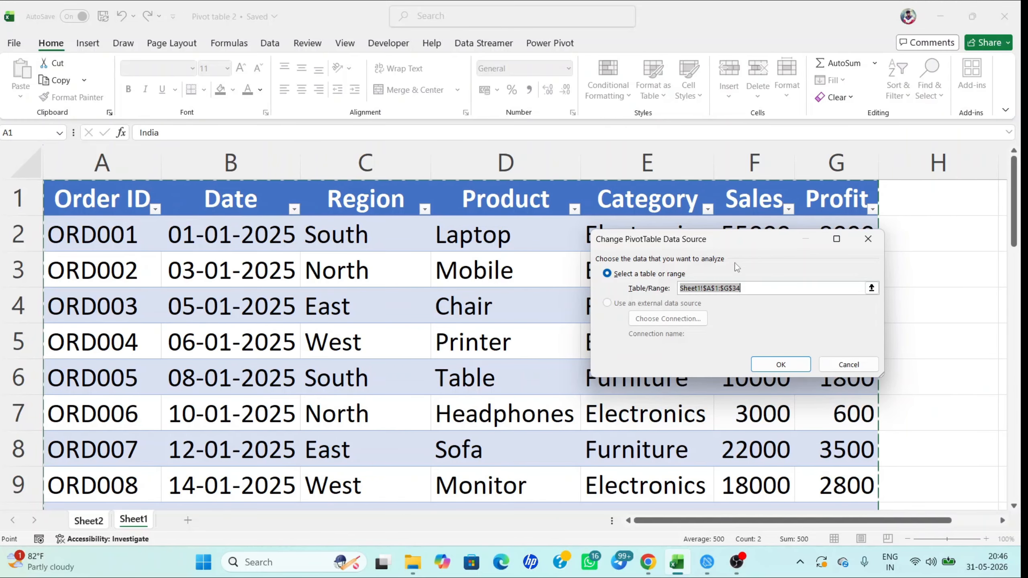
pyautogui.scroll(-9, 484, 311)
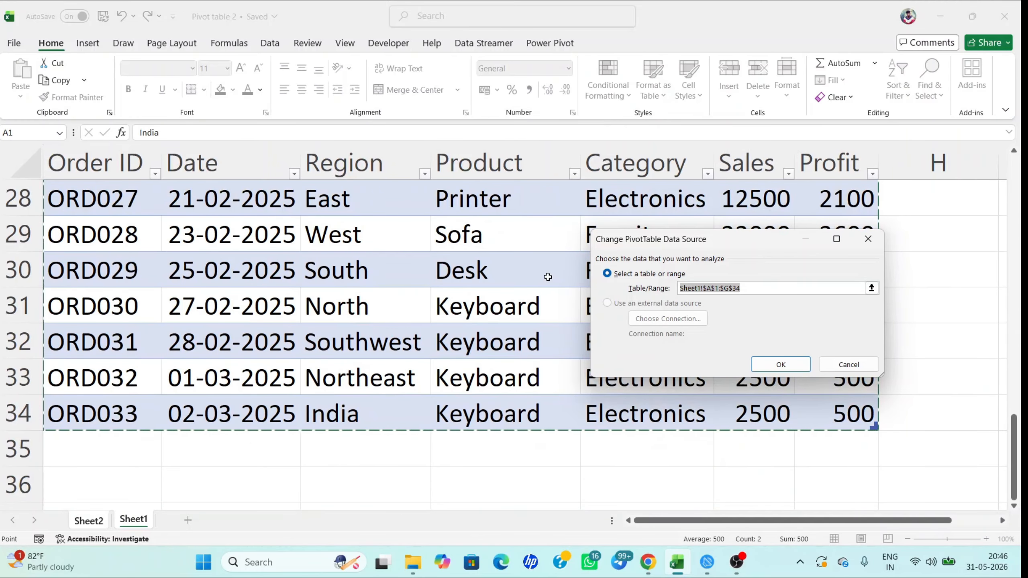
pyautogui.scroll(9, 548, 275)
pyautogui.click(780, 364)
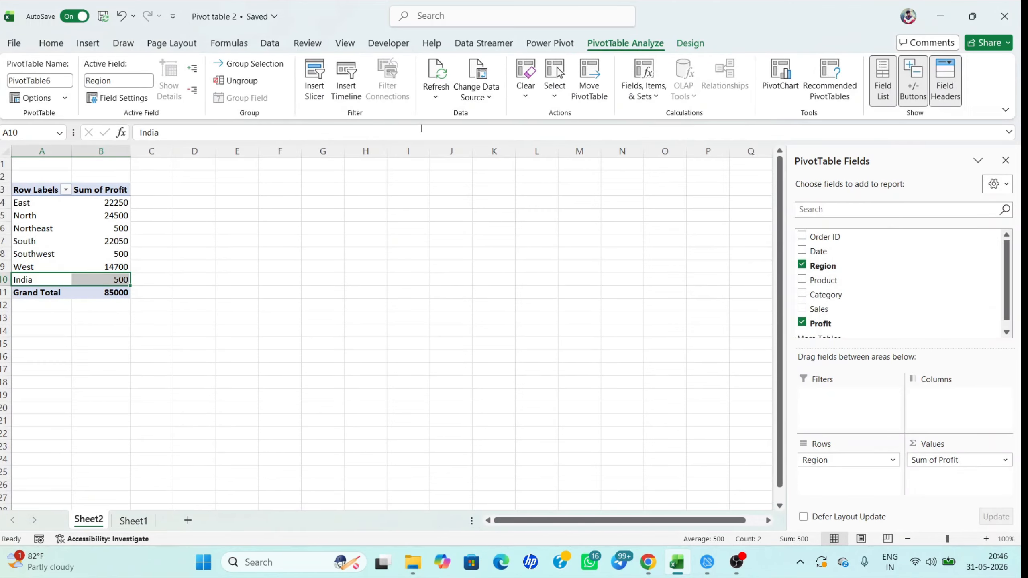
# - Check the last record of the Sheet1 table and return to the pivot table on Sheet2
pyautogui.click(134, 520)
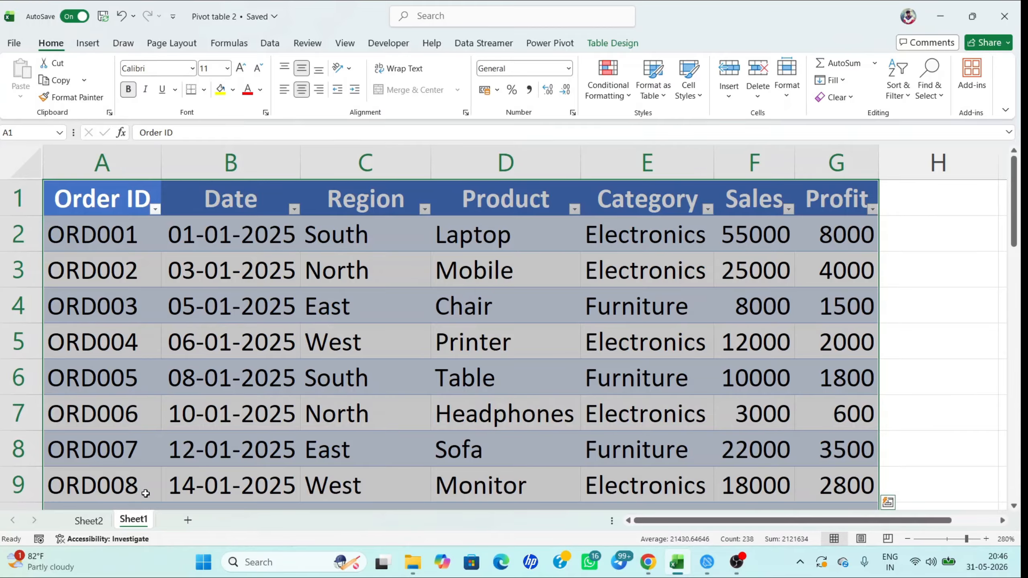
pyautogui.scroll(-11, 272, 374)
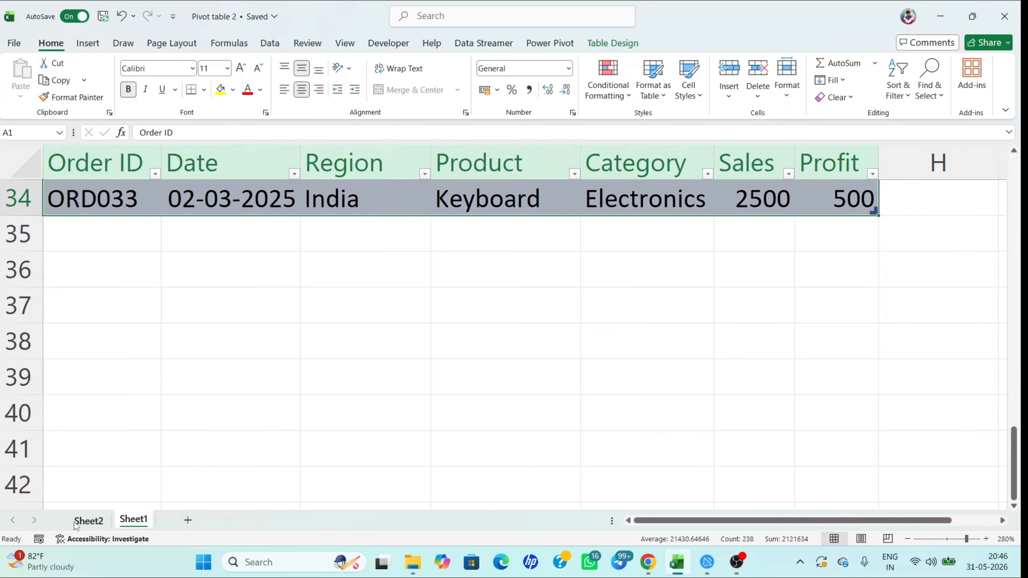
pyautogui.click(74, 522)
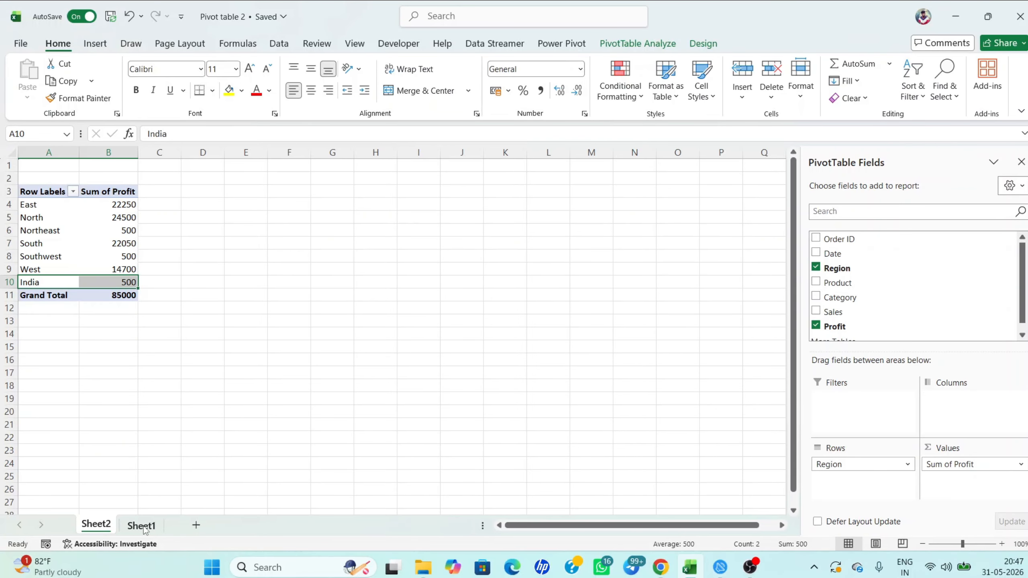
# - Extend the Sheet1 table to row 35 by filling down order ID ORD034 and date 03-03-2025 from row 34
pyautogui.click(141, 525)
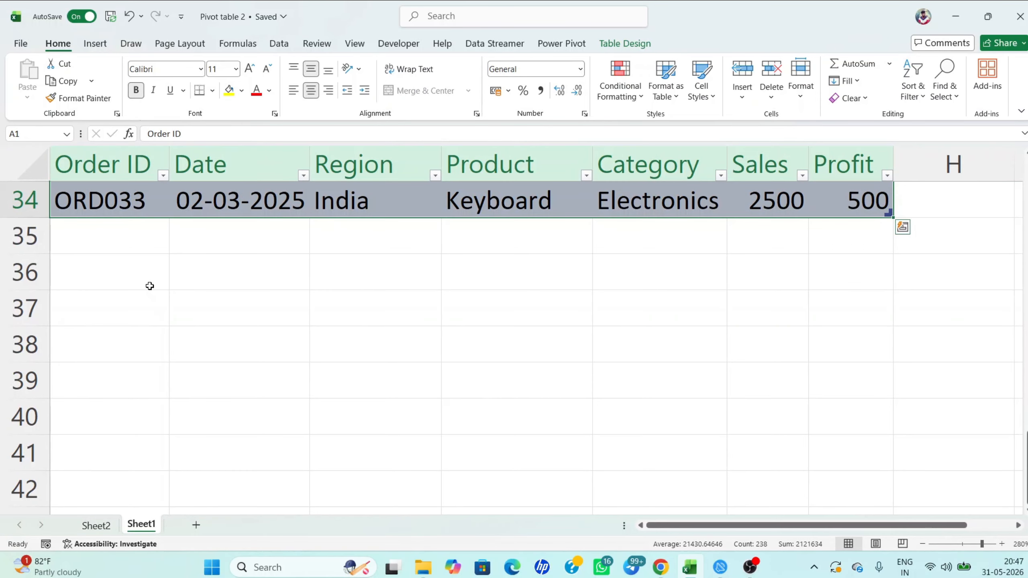
pyautogui.scroll(7, 158, 279)
pyautogui.scroll(-5, 242, 263)
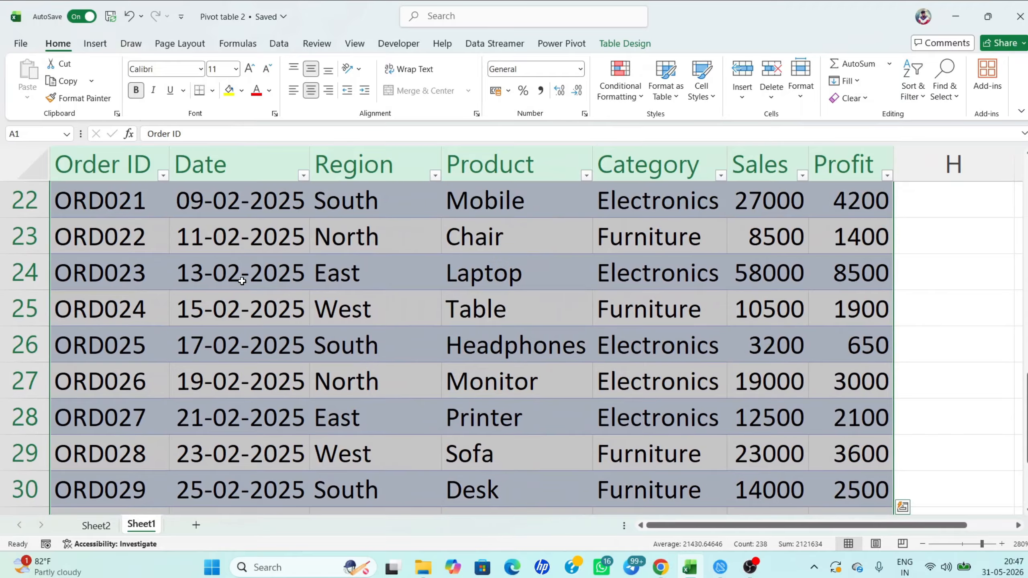
pyautogui.click(120, 432)
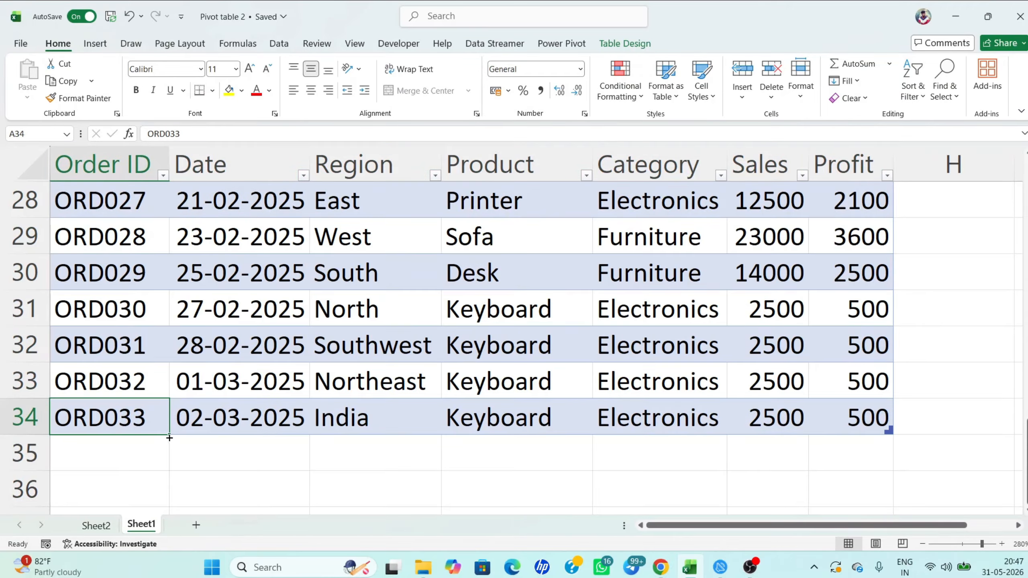
pyautogui.moveTo(169, 437); pyautogui.dragTo(171, 456)
pyautogui.click(274, 425)
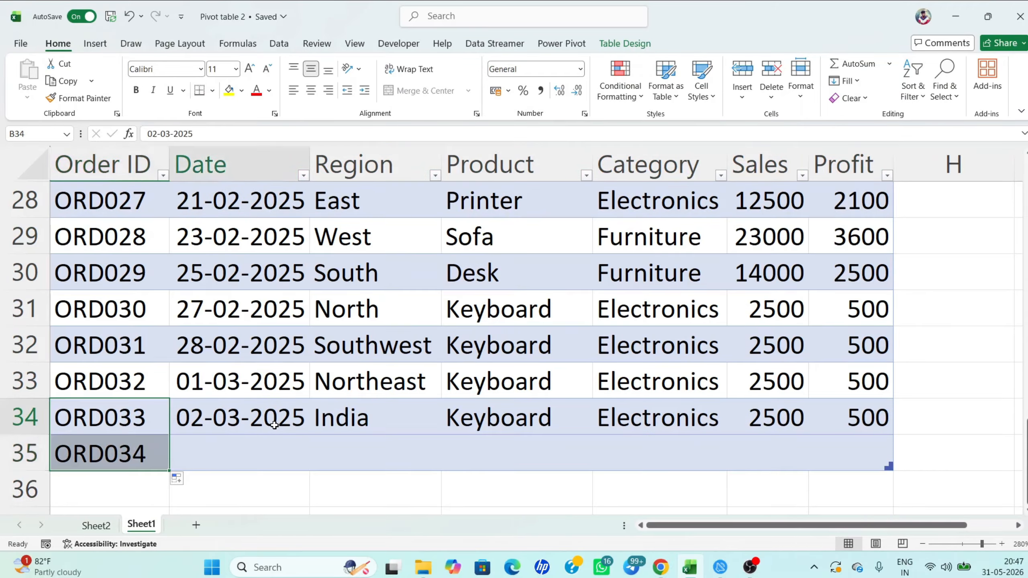
pyautogui.moveTo(309, 434); pyautogui.dragTo(308, 452)
# - Enter srilanka as the region of the new record in row 35
pyautogui.click(367, 418)
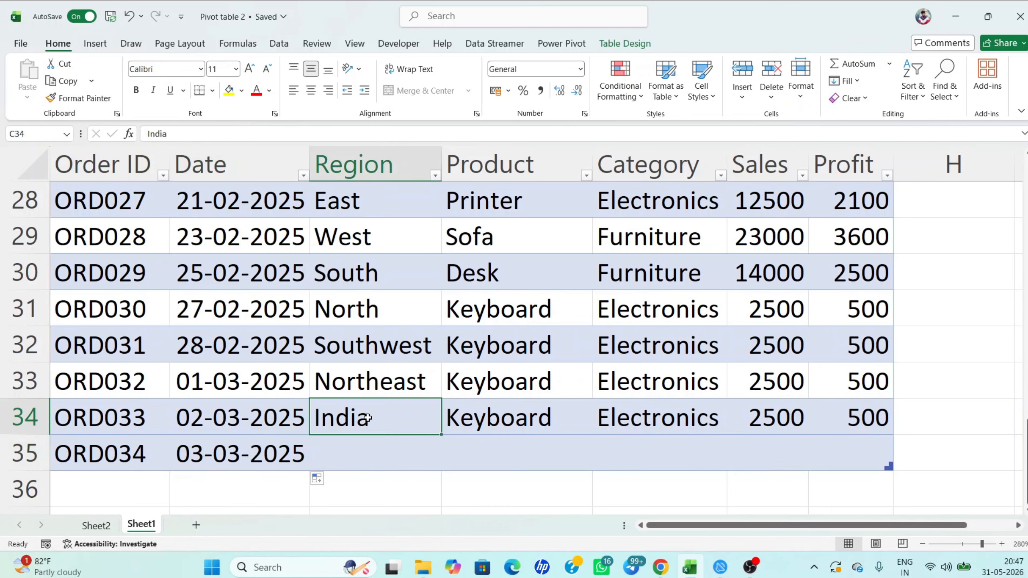
pyautogui.click(354, 465)
pyautogui.doubleClick(353, 453)
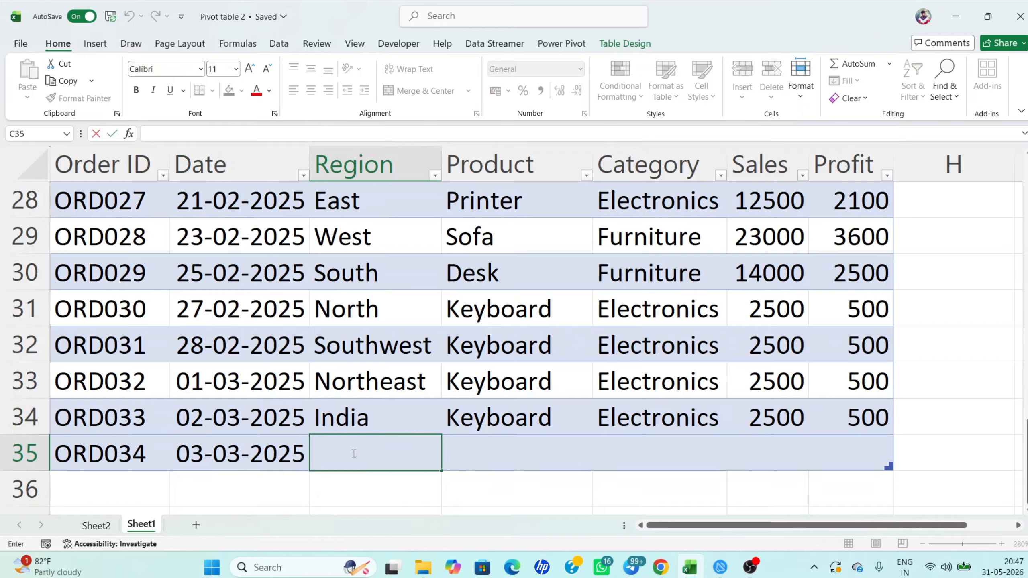
pyautogui.write('srilanka')
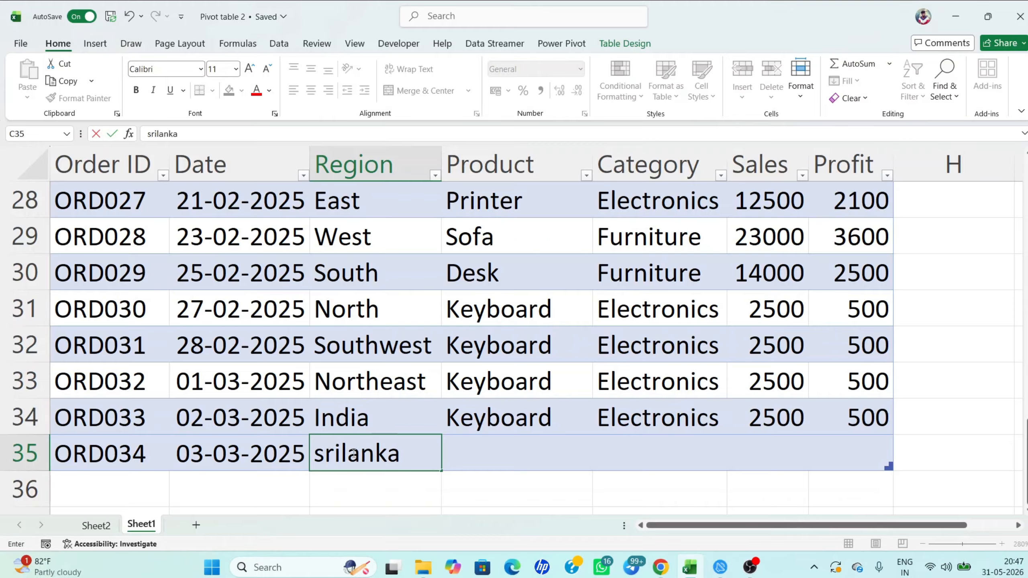
# - Complete row 35 by filling down Keyboard, Electronics, 2500 sales and 500 profit from the India record
pyautogui.click(540, 424)
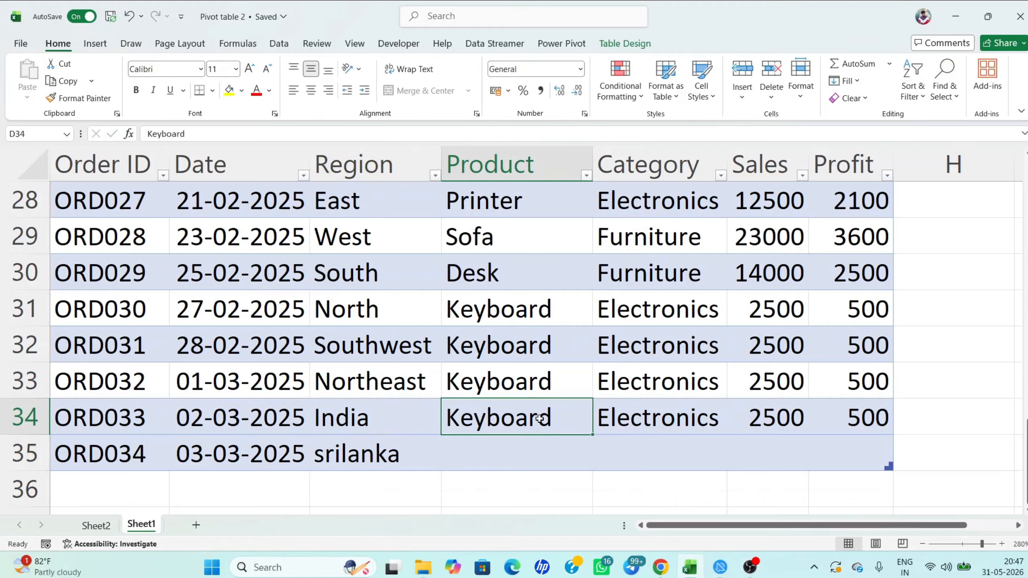
pyautogui.moveTo(594, 437); pyautogui.dragTo(602, 458)
pyautogui.click(695, 420)
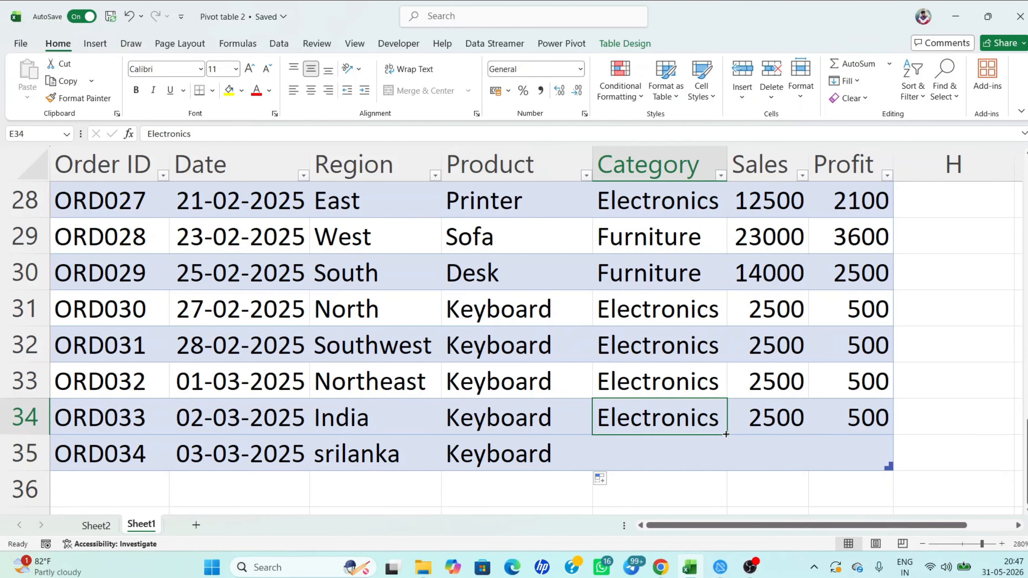
pyautogui.moveTo(726, 435); pyautogui.dragTo(730, 453)
pyautogui.click(767, 421)
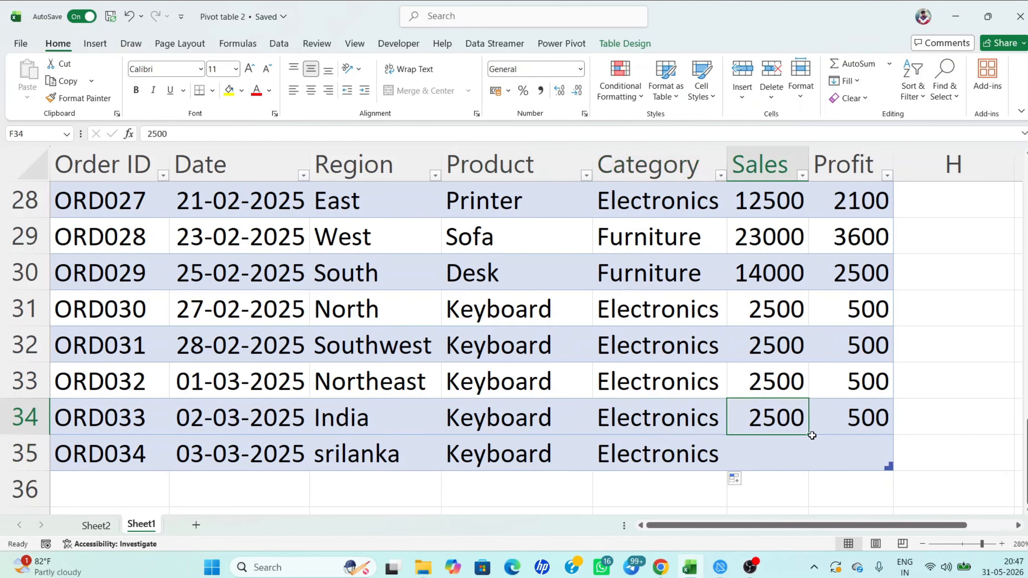
pyautogui.moveTo(810, 435); pyautogui.dragTo(810, 465)
pyautogui.click(846, 421)
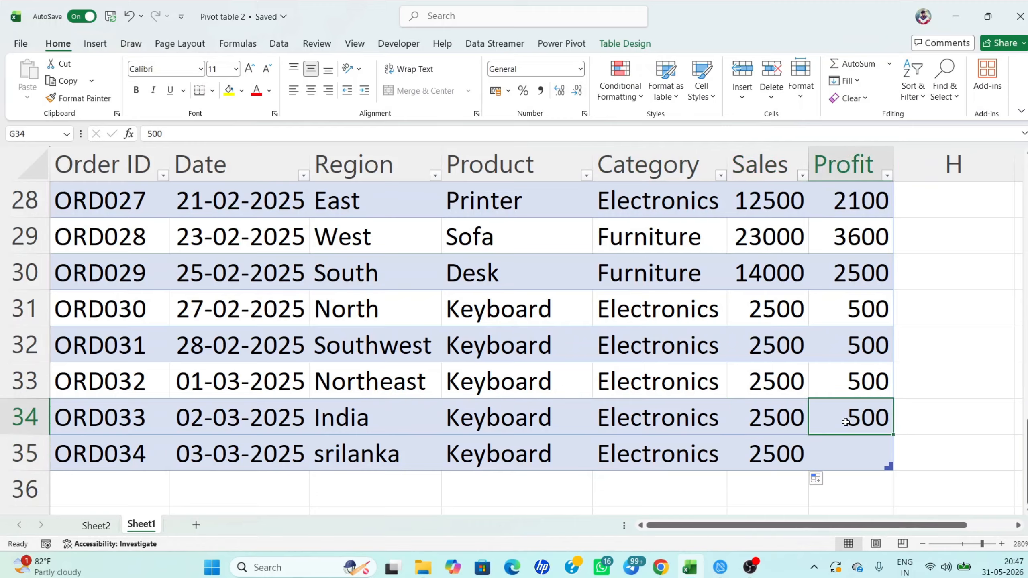
pyautogui.moveTo(891, 433); pyautogui.dragTo(891, 466)
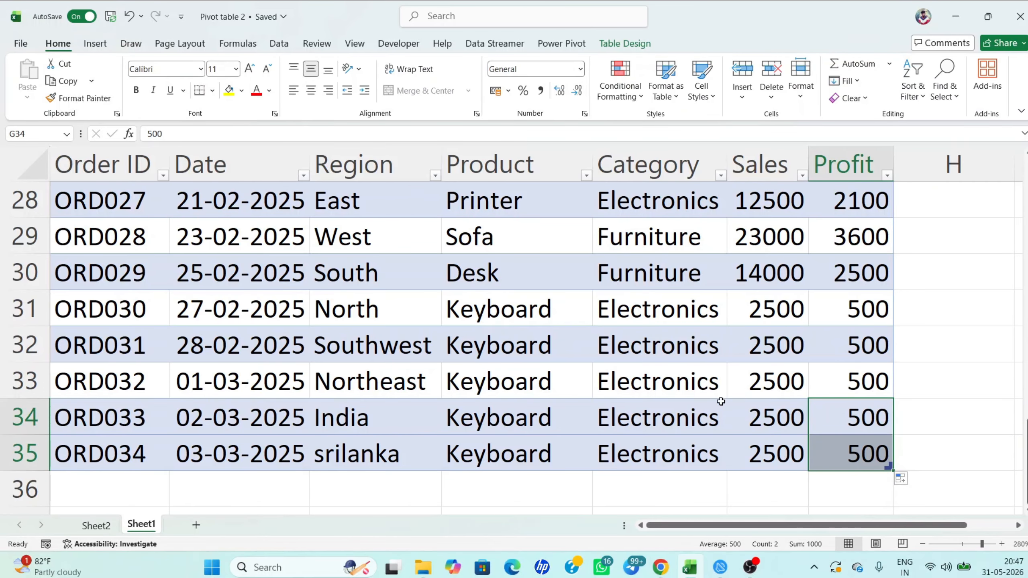
# - Refresh the profit-by-region pivot table on Sheet2 to include the new table record
pyautogui.click(97, 525)
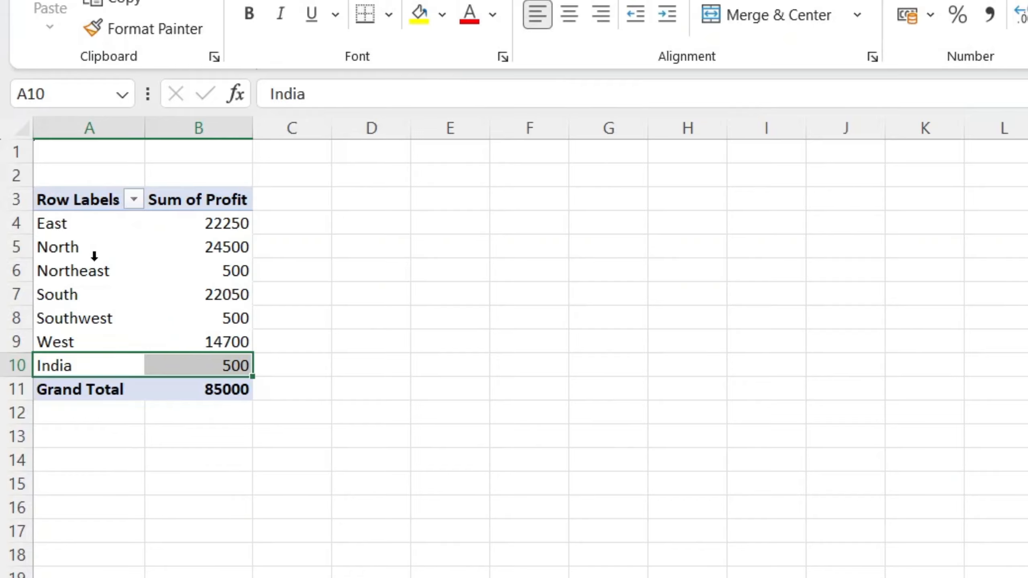
pyautogui.click(93, 254)
pyautogui.rightClick(83, 253)
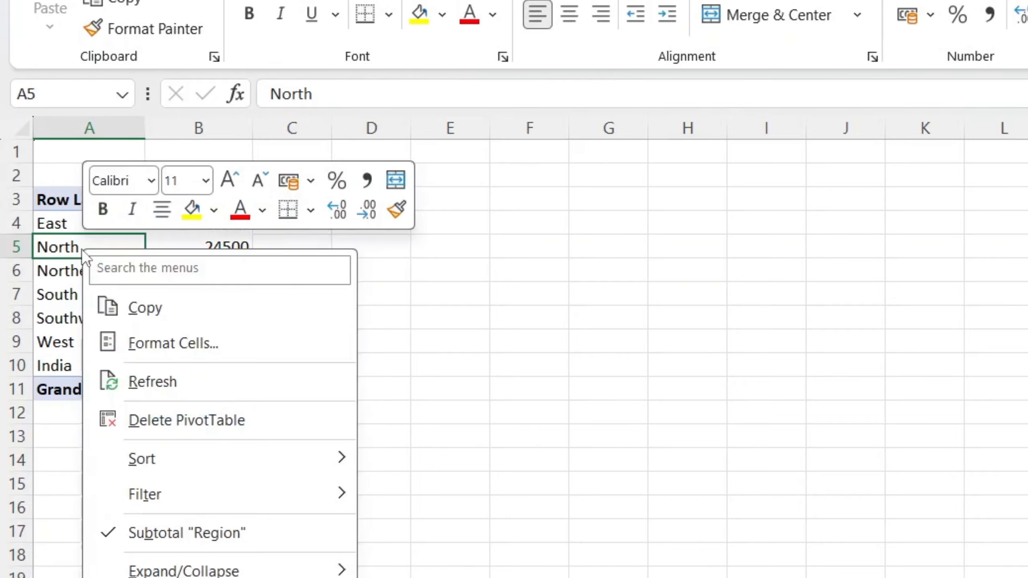
pyautogui.click(164, 384)
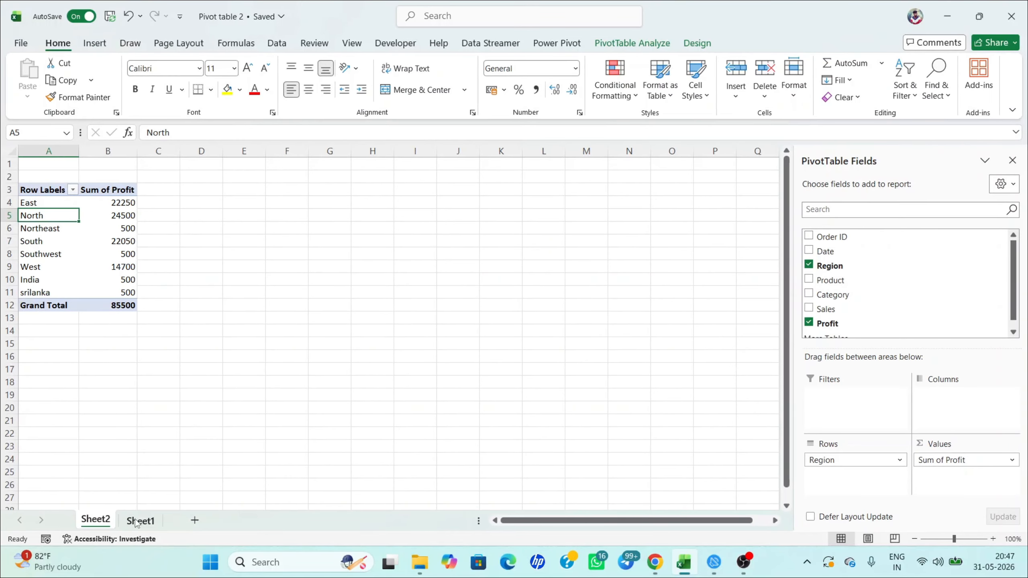
# - Look back through the records of the source table on Sheet1
pyautogui.click(139, 521)
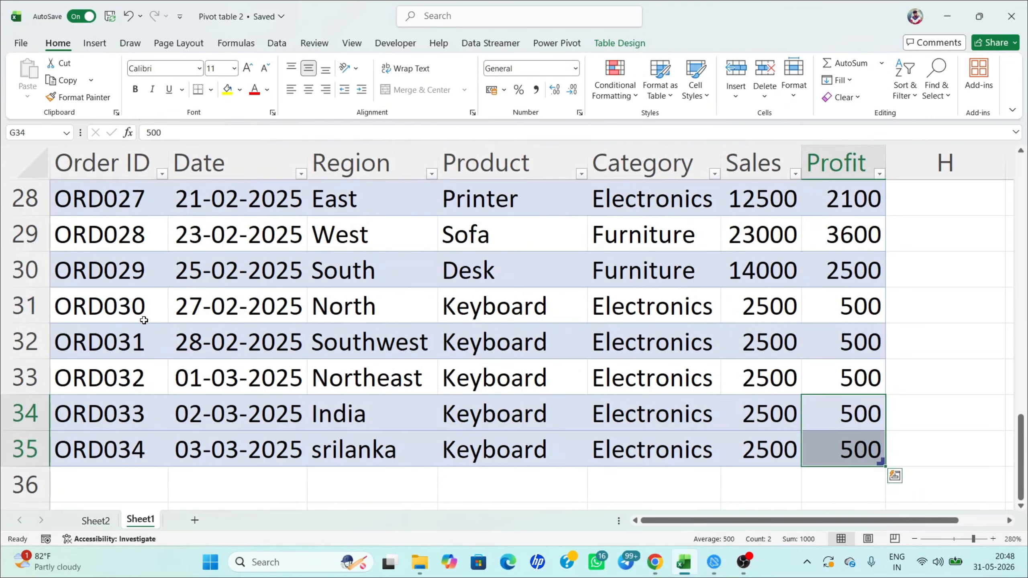
pyautogui.scroll(7, 324, 287)
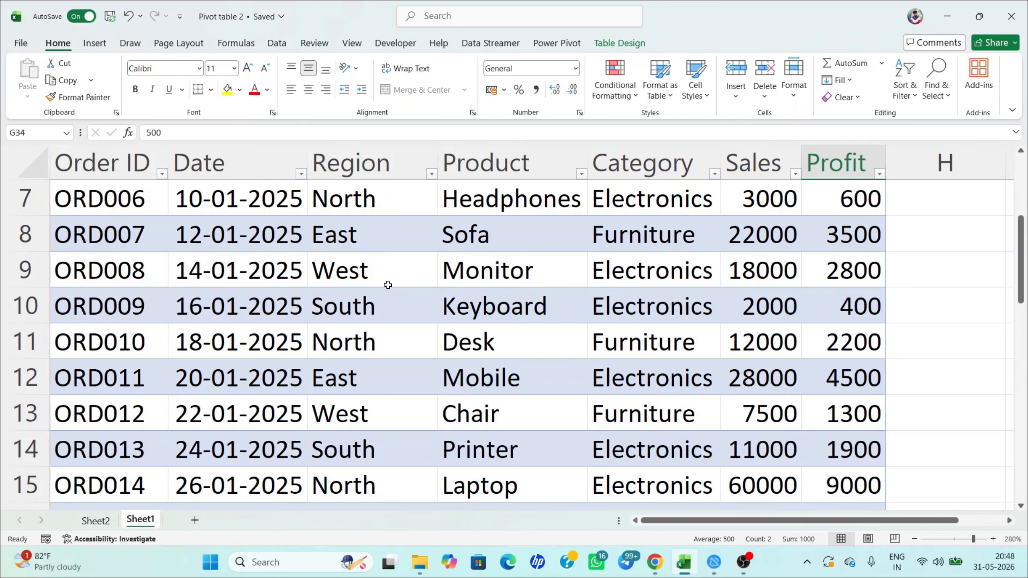
pyautogui.scroll(2, 387, 284)
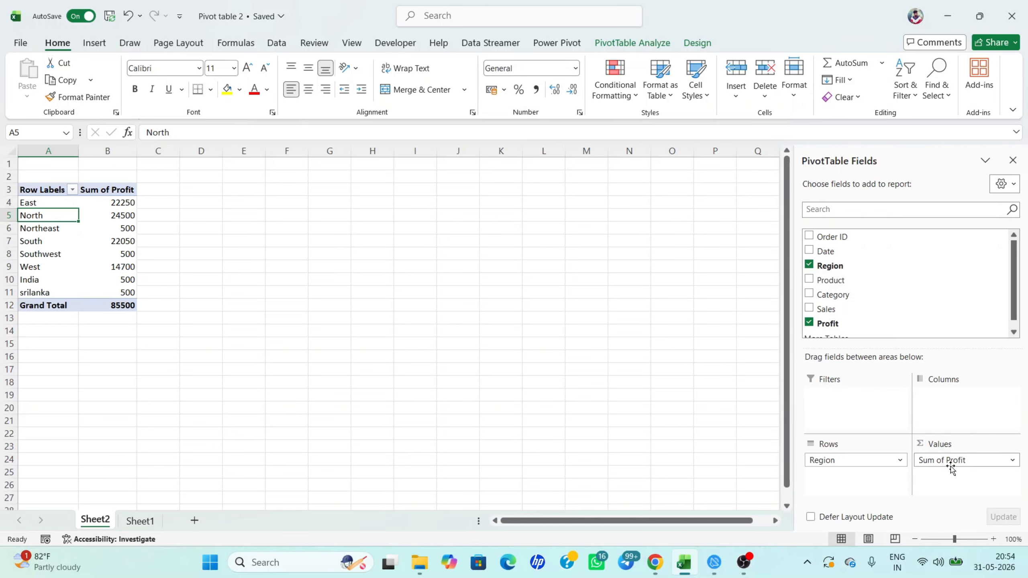
# - Remove Sum of Profit from the values of the Sheet2 pivot table
pyautogui.moveTo(954, 464); pyautogui.dragTo(727, 463)
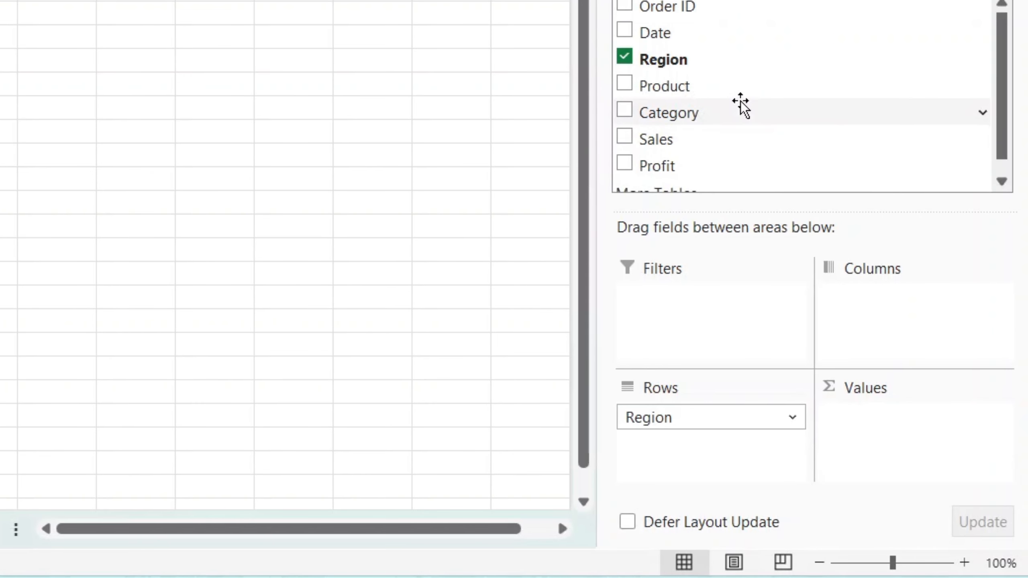
pyautogui.scroll(-1, 850, 299)
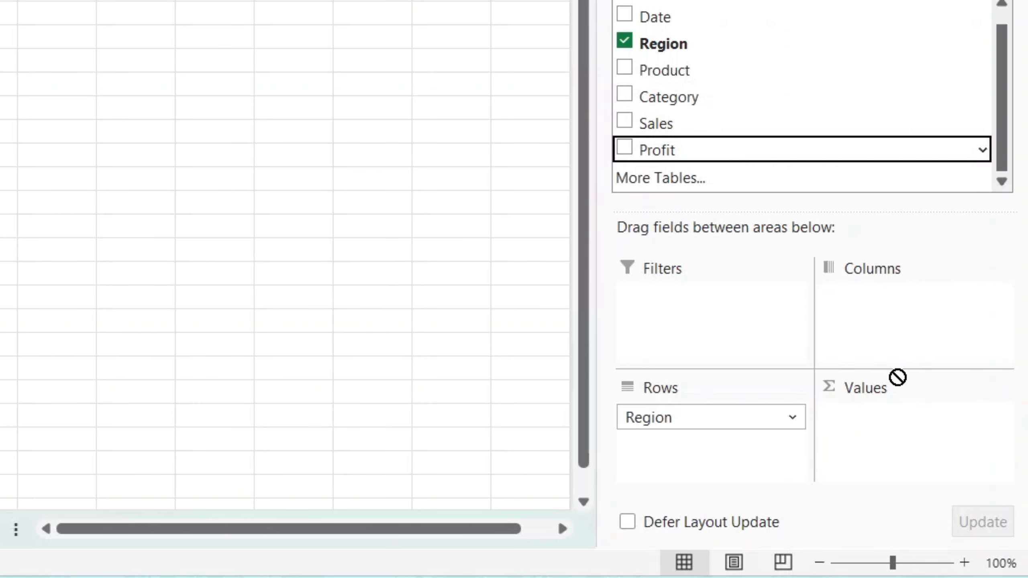